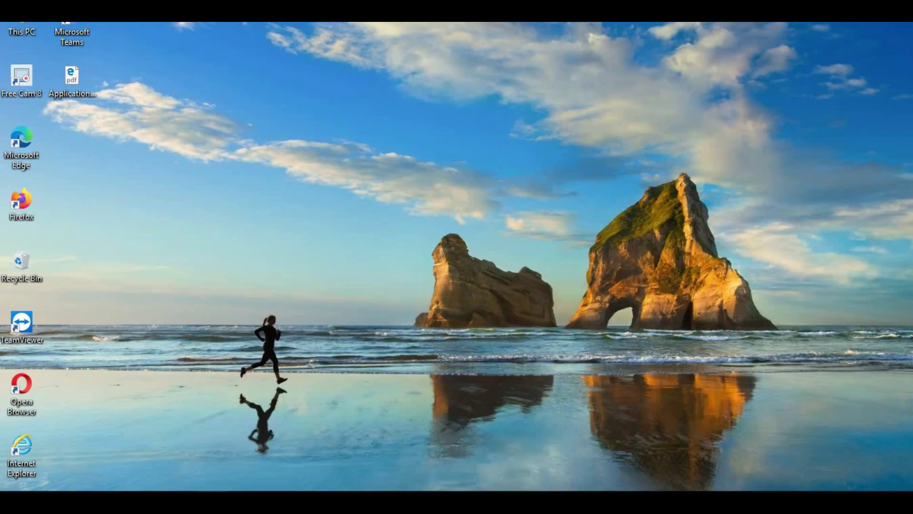
Step: Open Chrome and search the web for 'google forms'
click(179, 445)
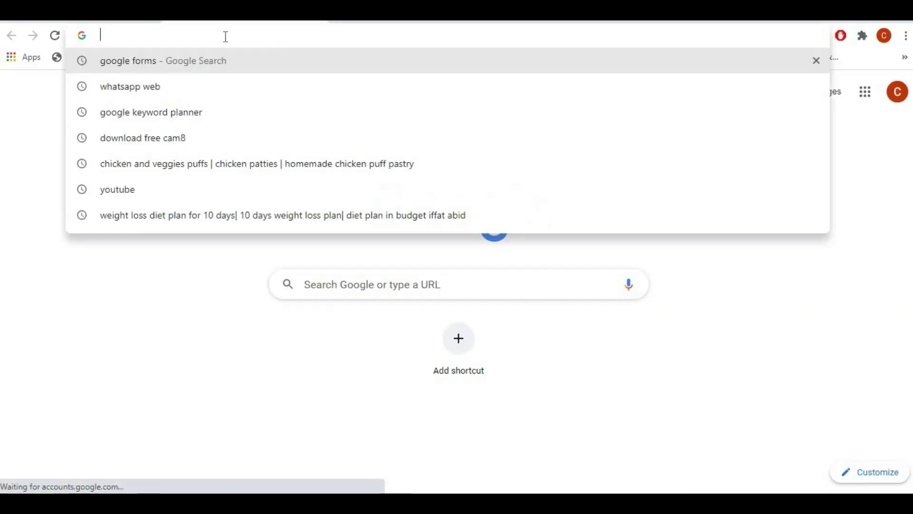
text(google)
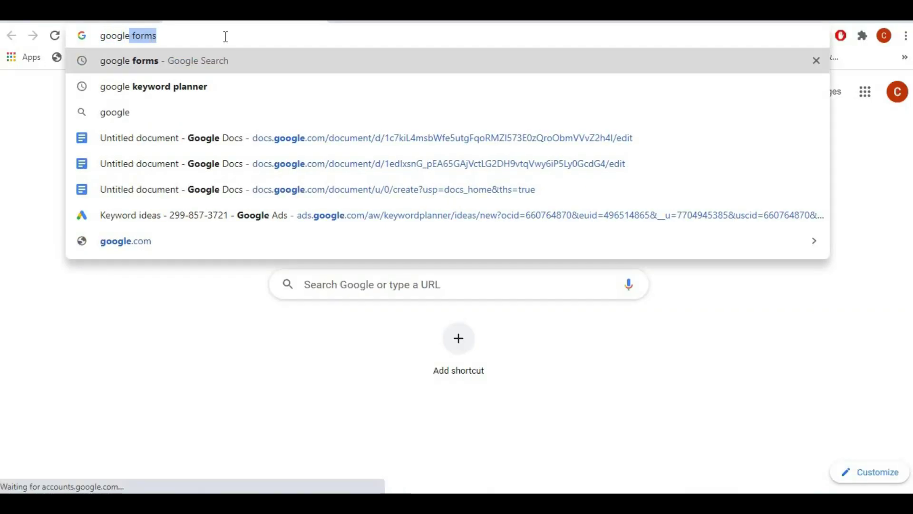
key(Return)
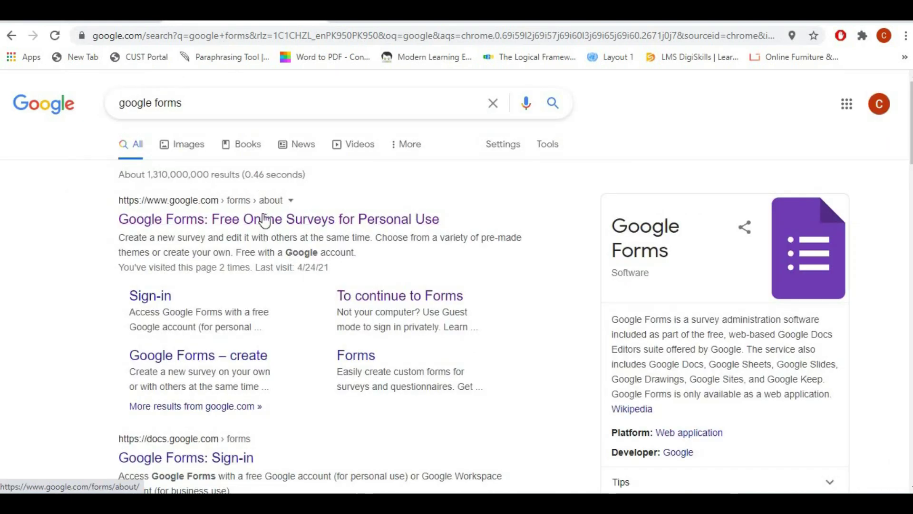
Step: Go from the Google Forms about page to the Forms home screen
click(279, 220)
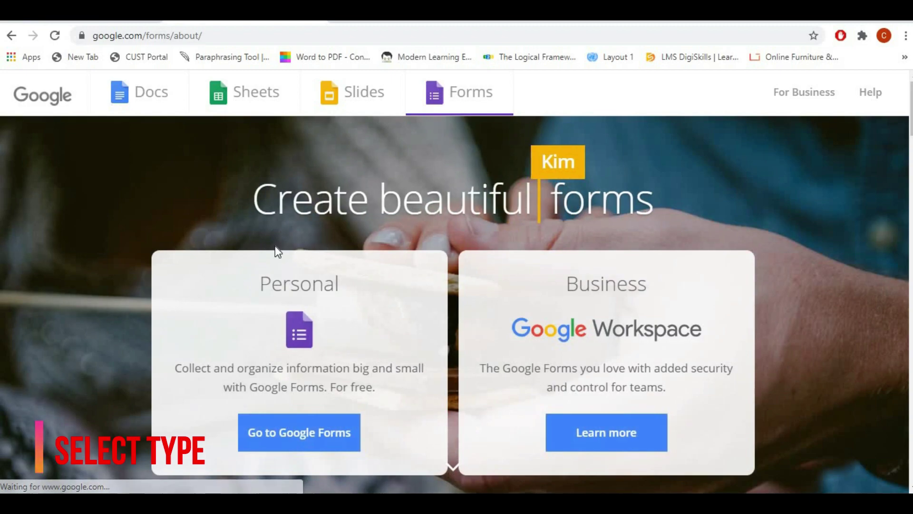
click(307, 439)
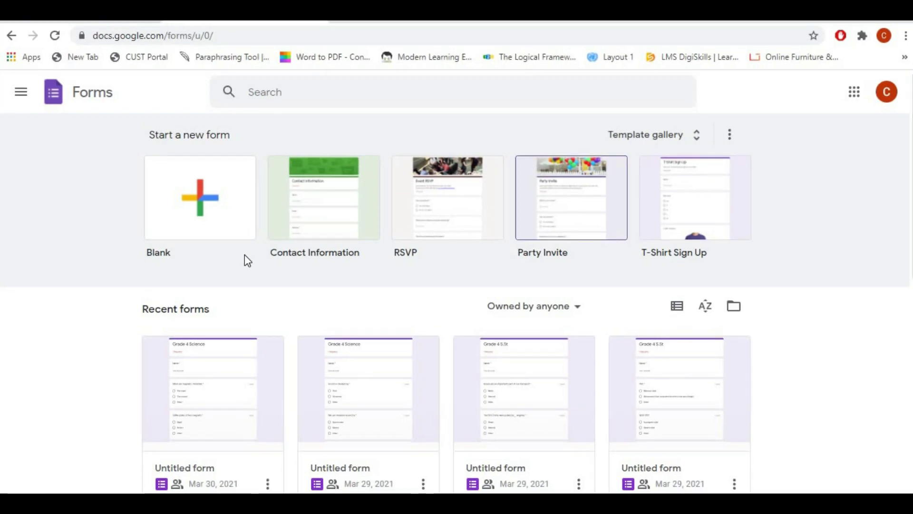
Step: Create a blank form and title it 'Regestration Form'
click(199, 181)
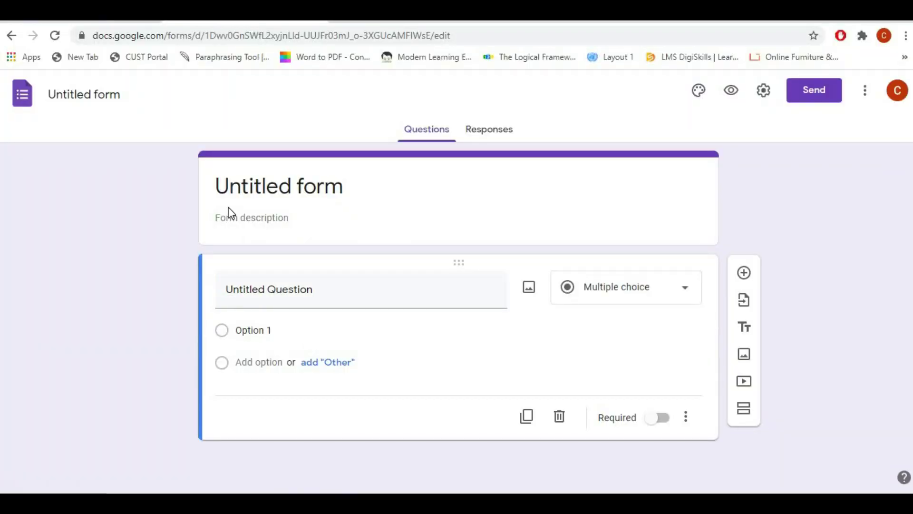
click(327, 190)
text(R)
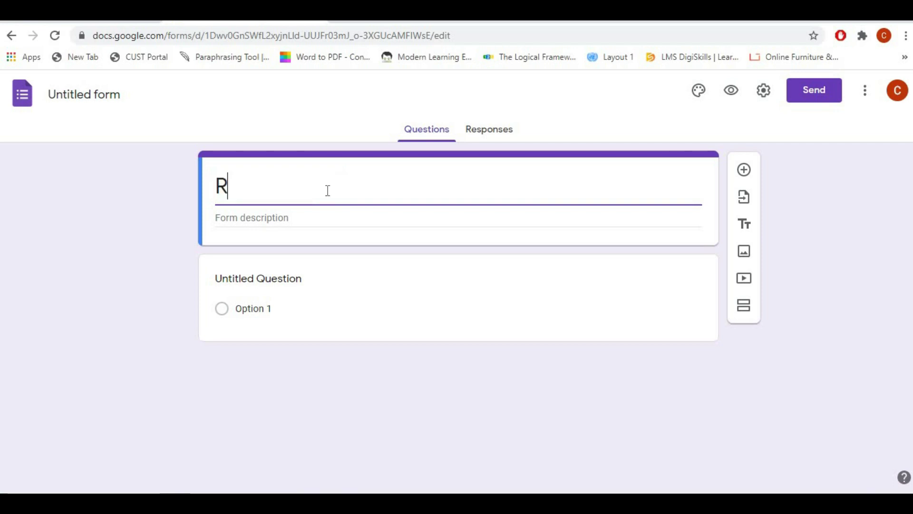
text(egestrat)
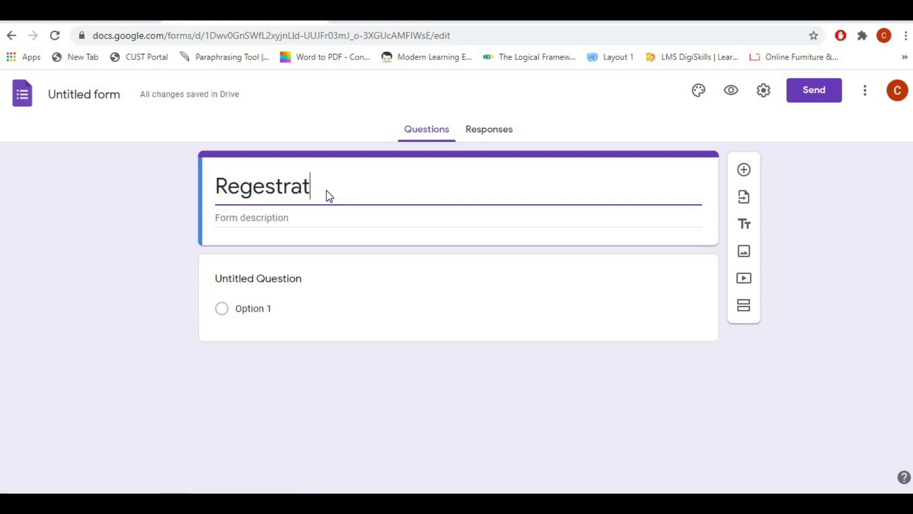
text(ion Form)
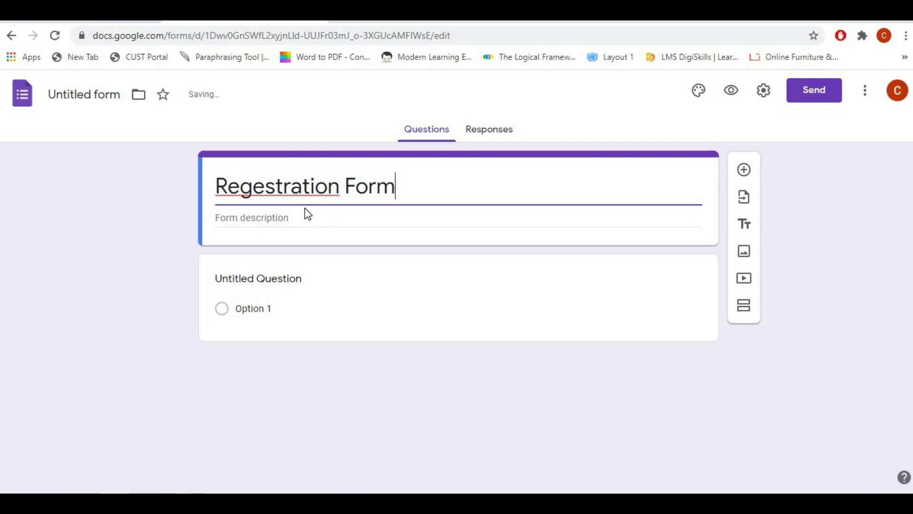
Step: Rename the first question to 'First name' and make it required
click(284, 303)
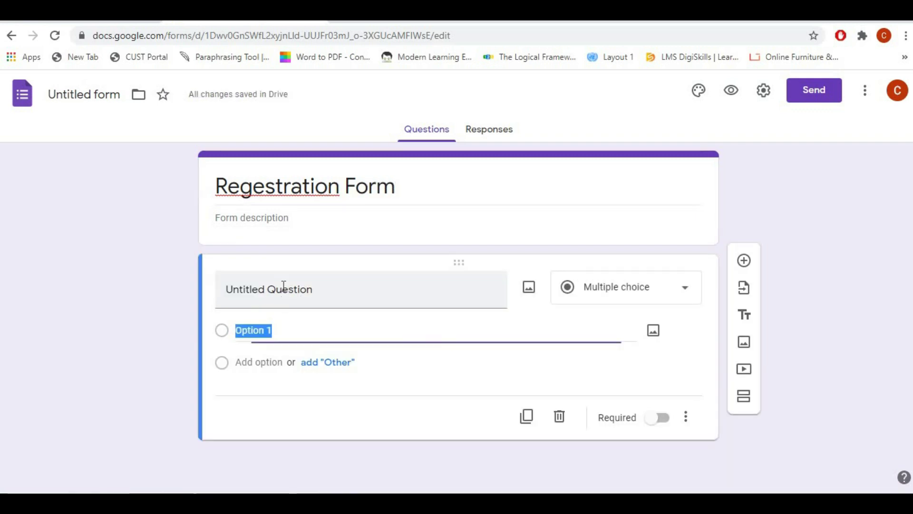
click(284, 288)
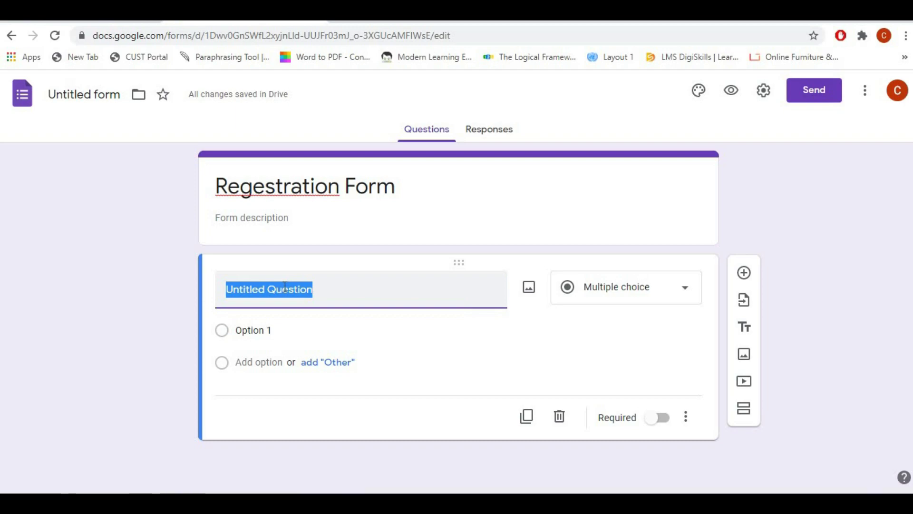
text(First name)
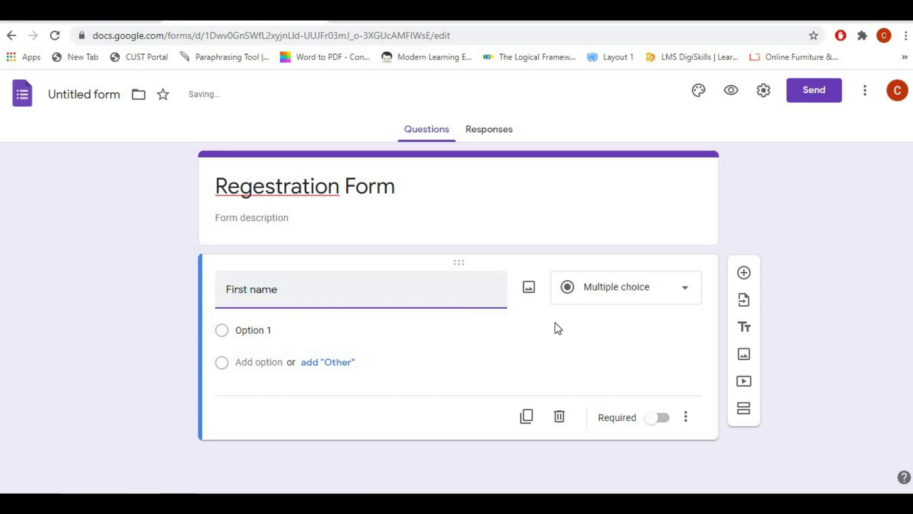
click(662, 400)
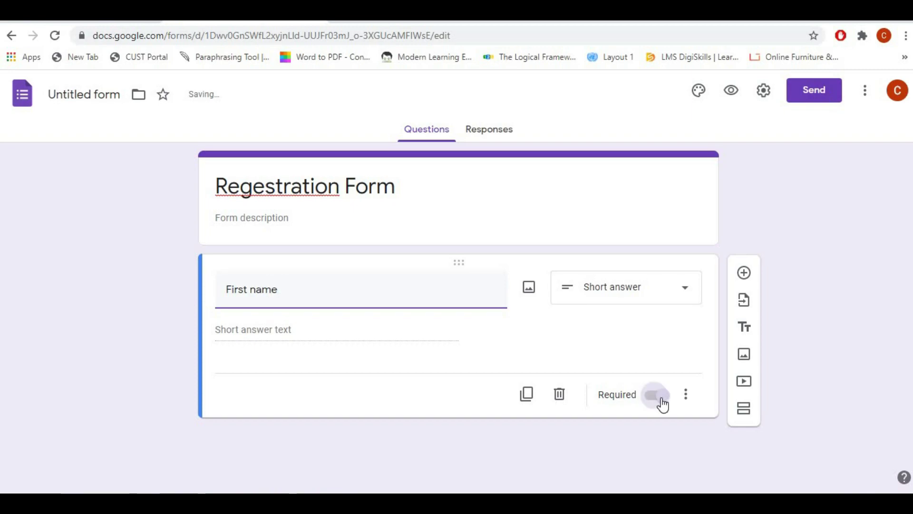
Step: Add a required 'Last name' question below First name
click(744, 273)
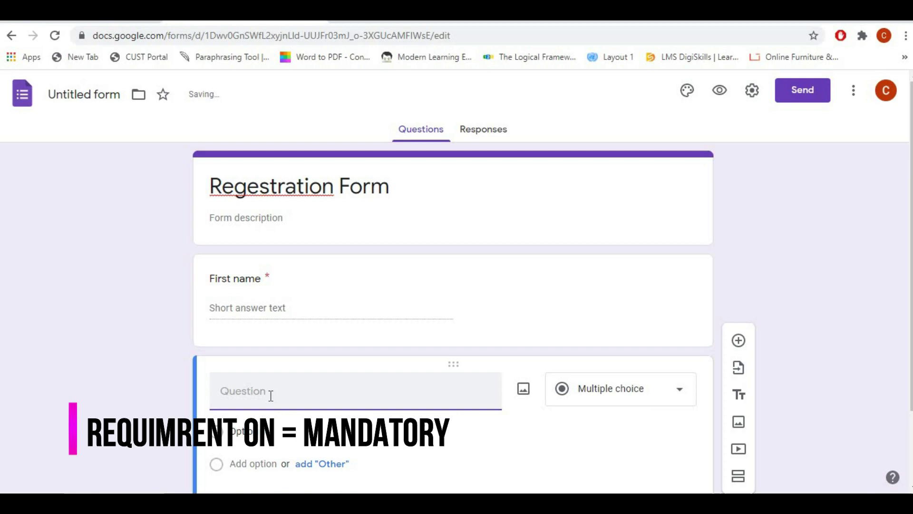
text(Last name)
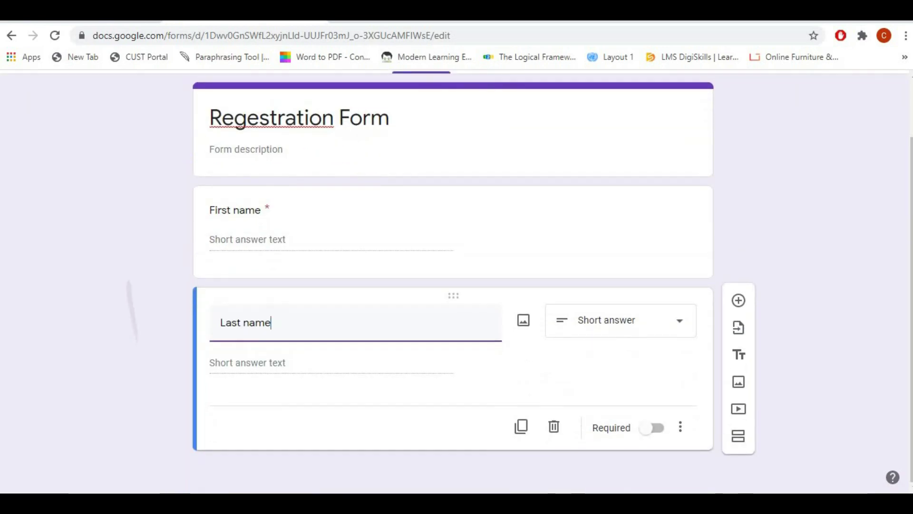
click(658, 429)
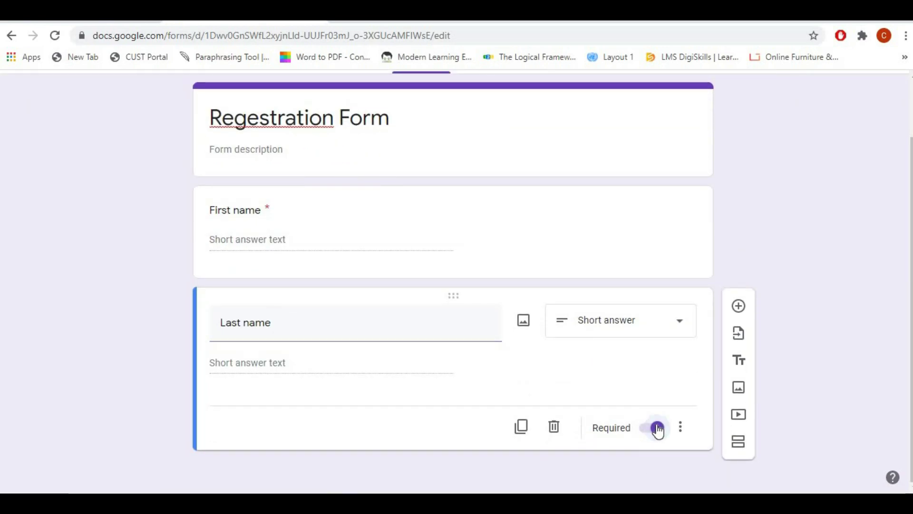
click(738, 307)
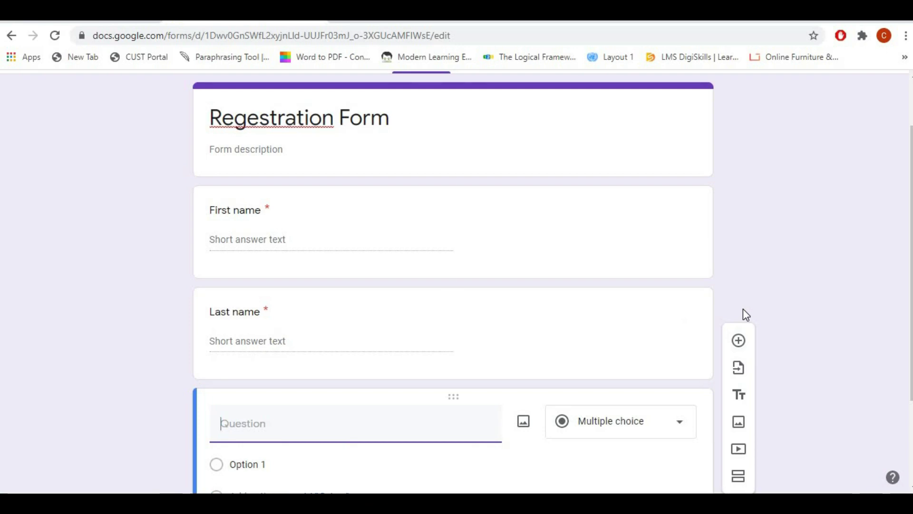
Step: Set up a required multiple-choice 'Gender' question with Male, Female and Other options
text(Gender)
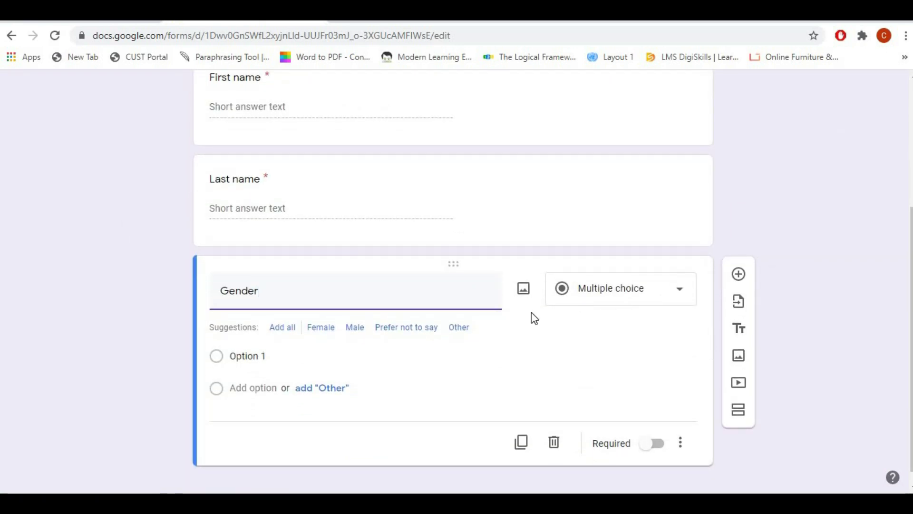
click(663, 297)
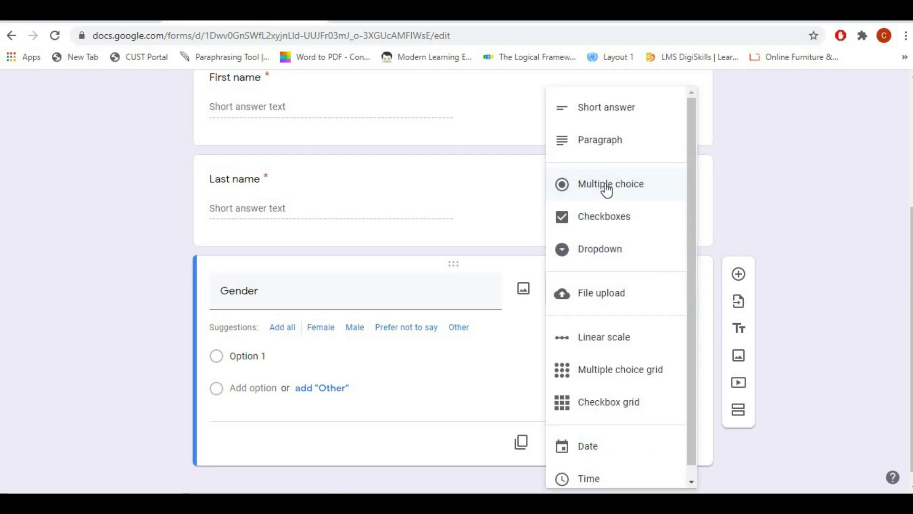
click(606, 189)
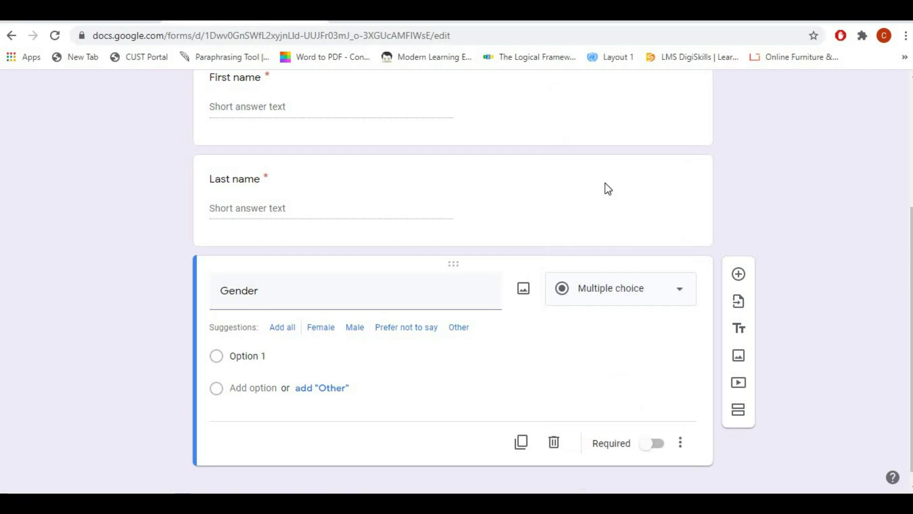
click(255, 361)
text(M)
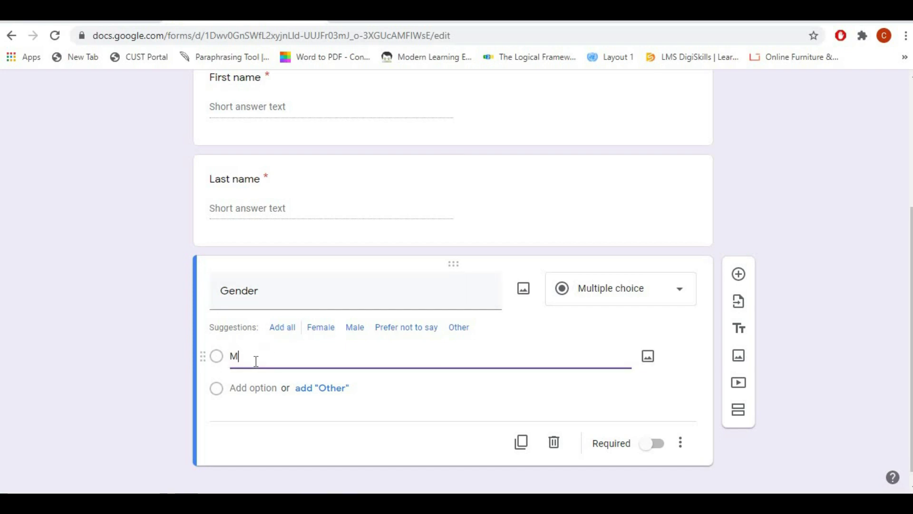
text(ale)
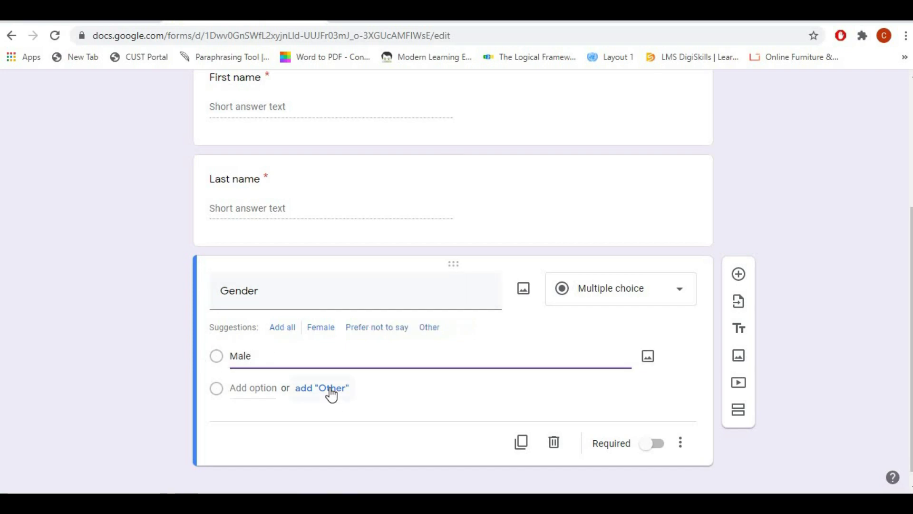
click(331, 390)
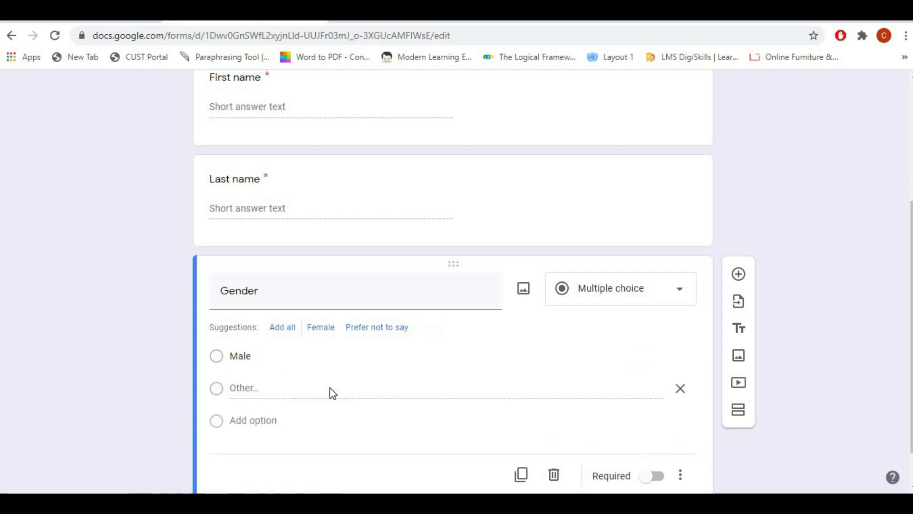
click(252, 421)
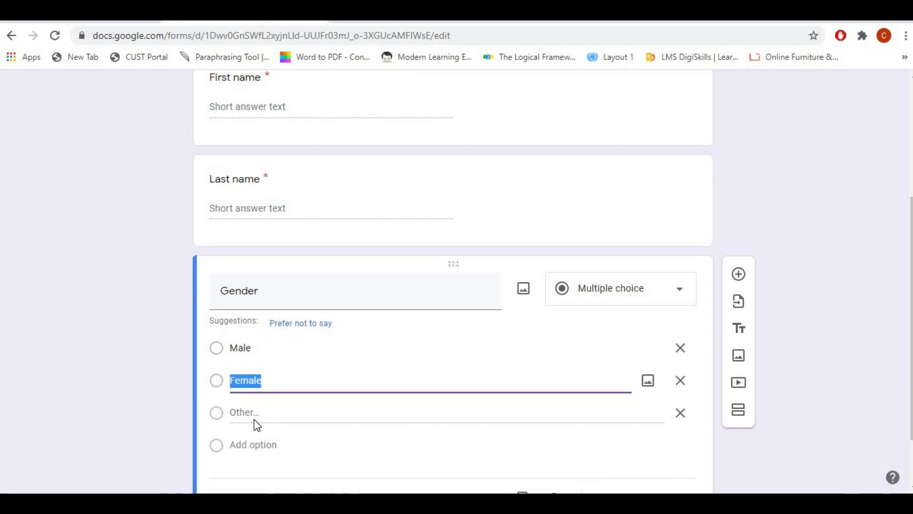
scroll(470, 423, down, 2)
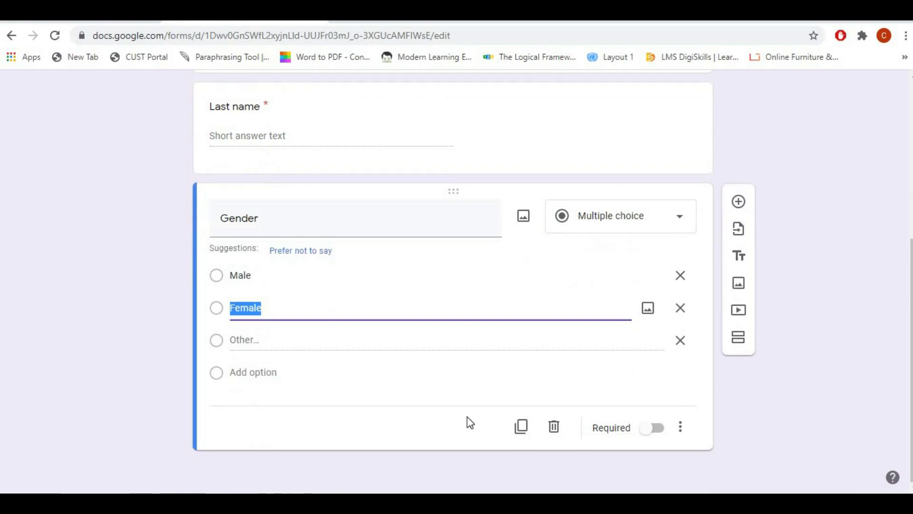
click(656, 429)
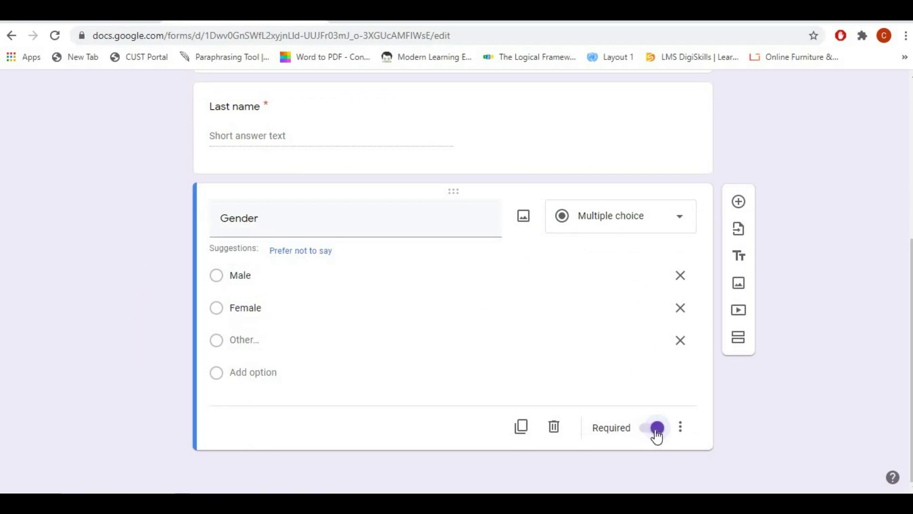
click(738, 201)
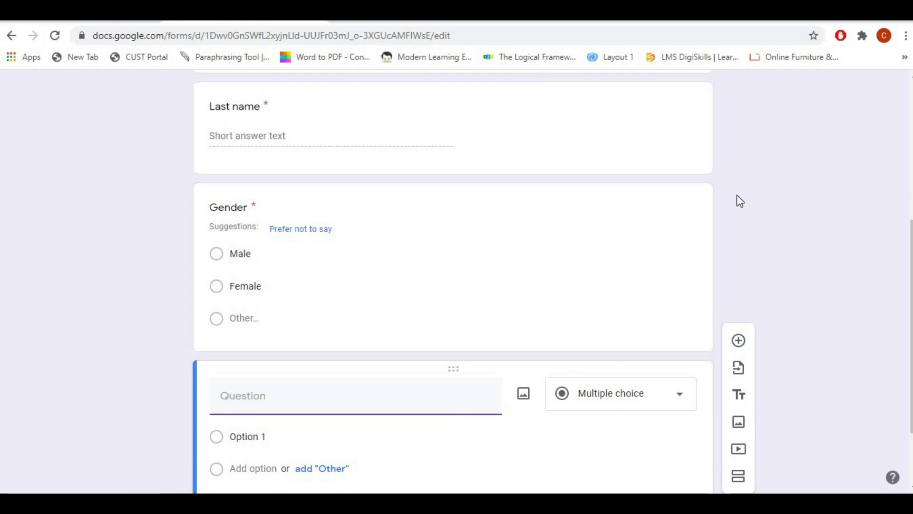
Step: Title the new question 'Date of Birth' as a date question and make it required
text(Date of b)
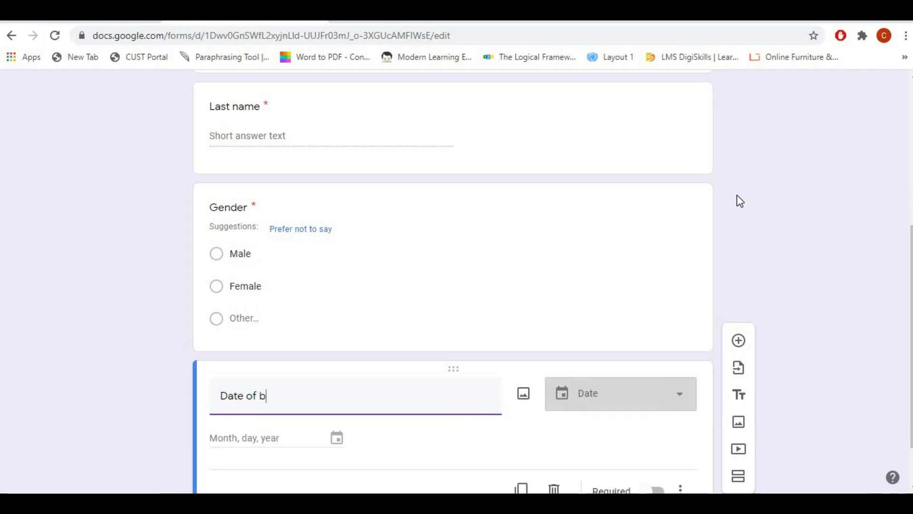
key(BackSpace)
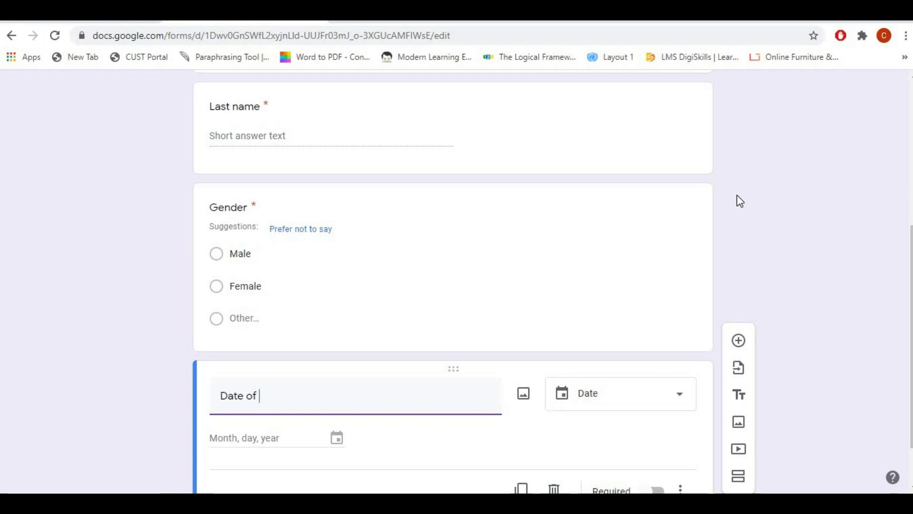
text(Birth)
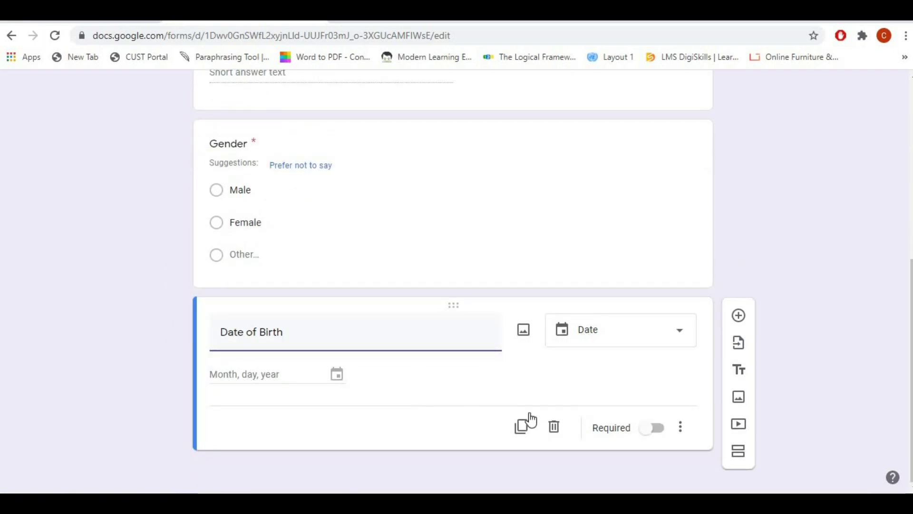
click(654, 430)
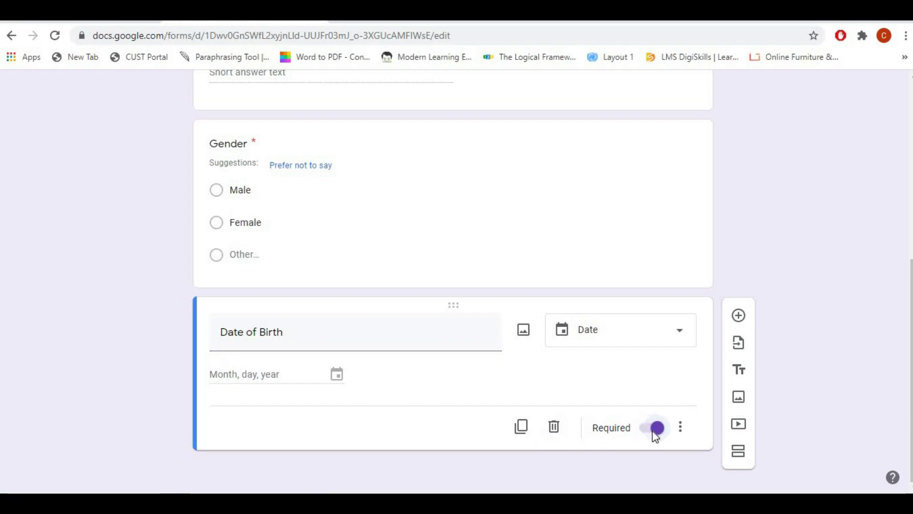
click(742, 319)
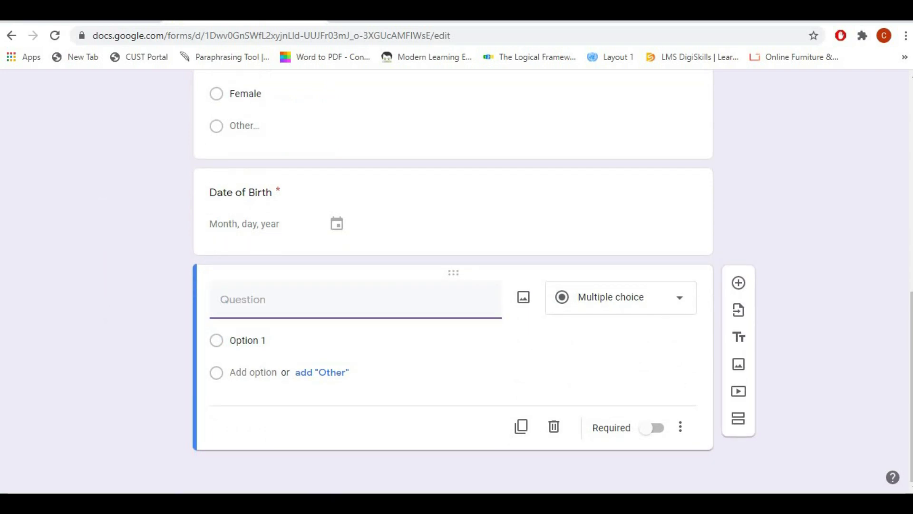
Step: Add a required short-answer 'Email id' question and start a 'City' question below it
text(e)
key(BackSpace)
text(e)
key(BackSpace)
text(Ema)
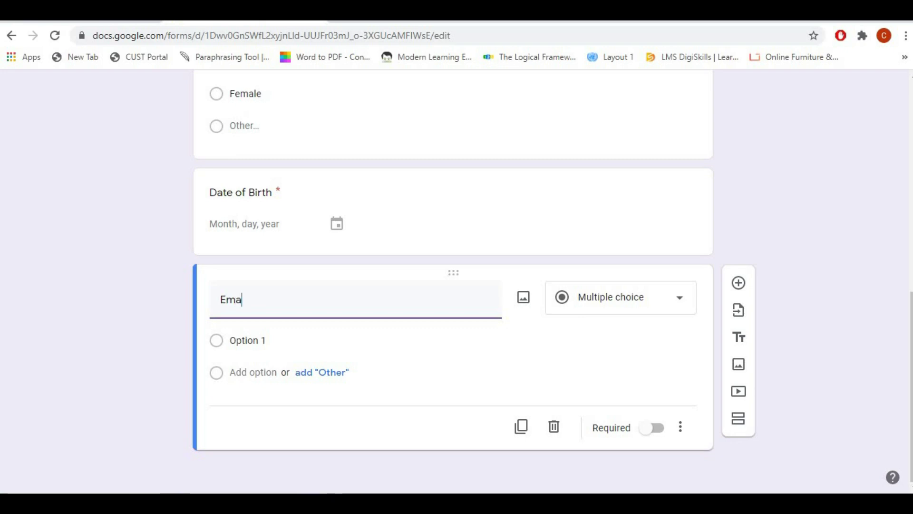
text(il id)
click(652, 432)
click(653, 430)
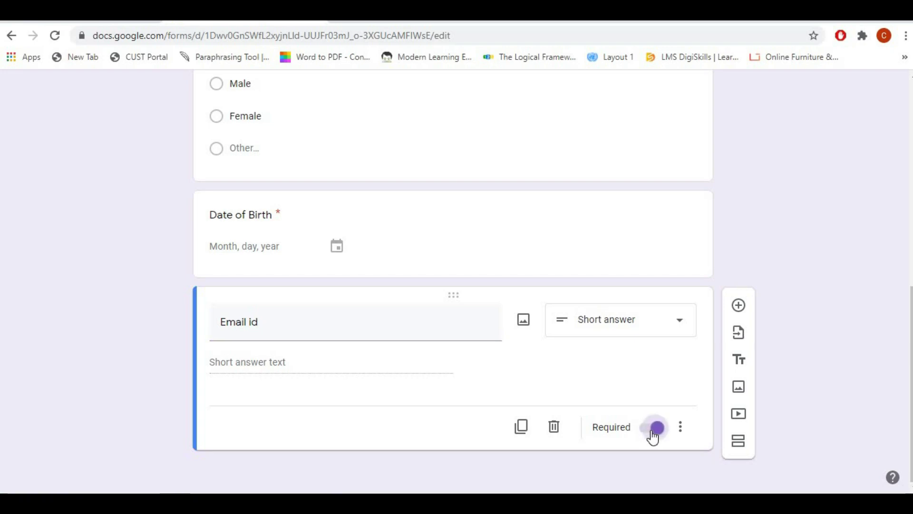
click(738, 306)
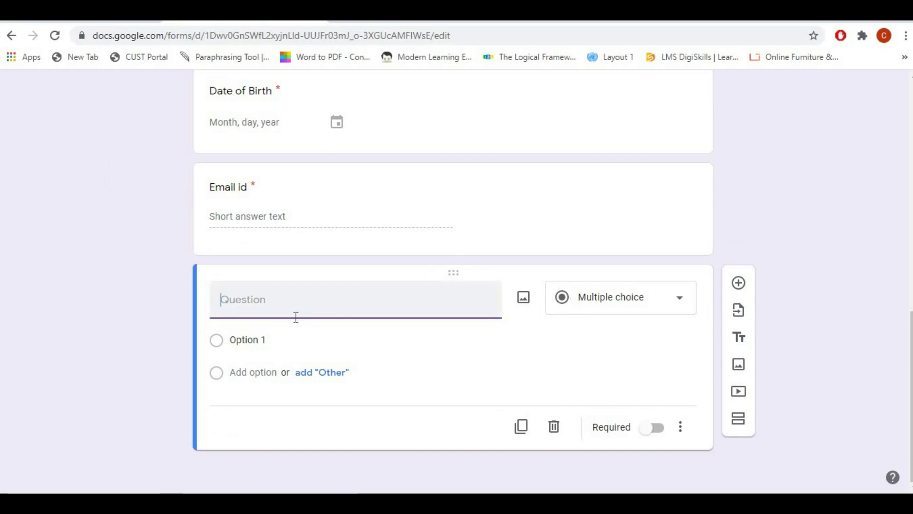
text(c)
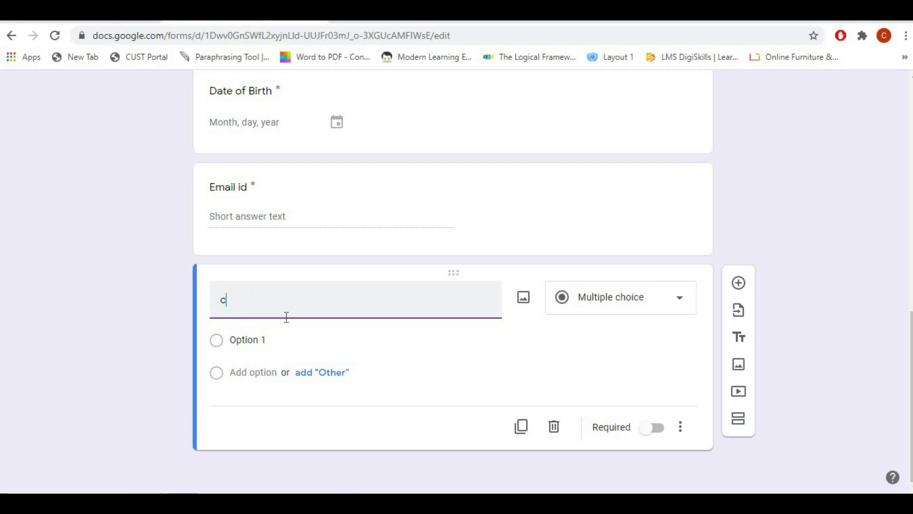
text(City)
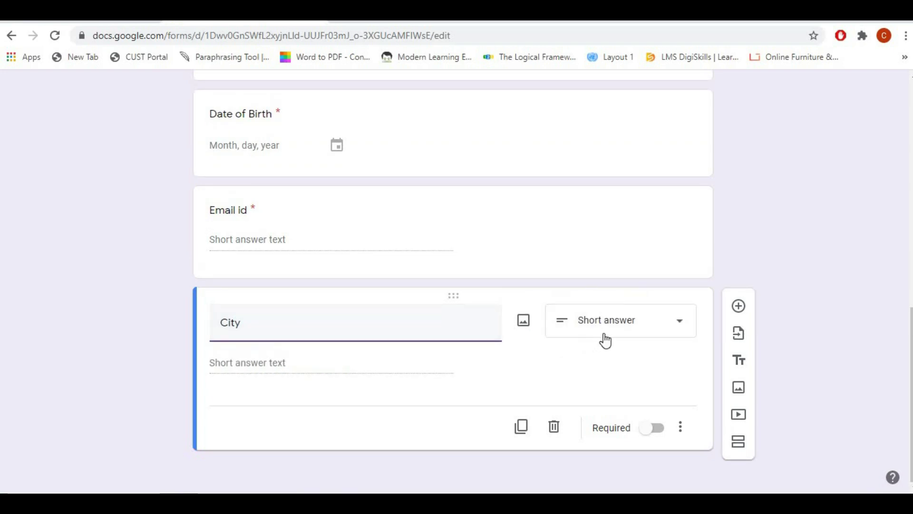
Step: Make City required and add State, Mobile Number and Address questions
click(658, 432)
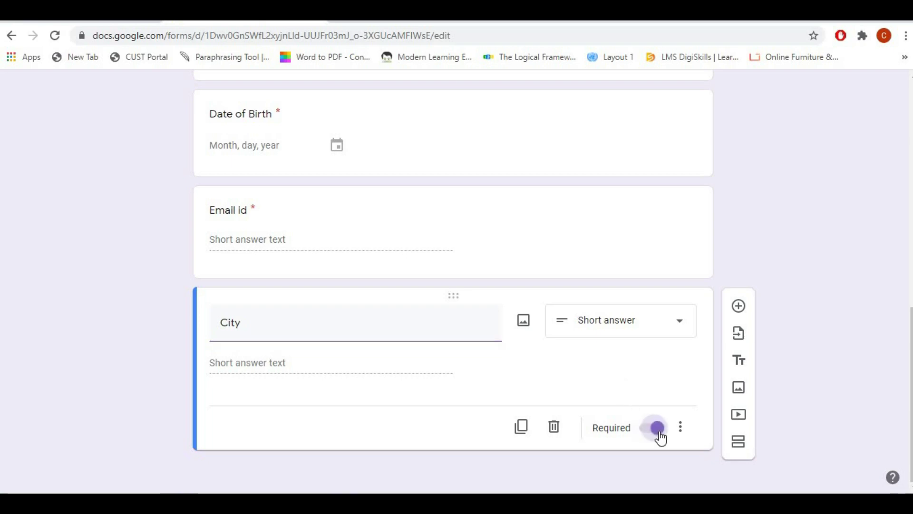
click(739, 316)
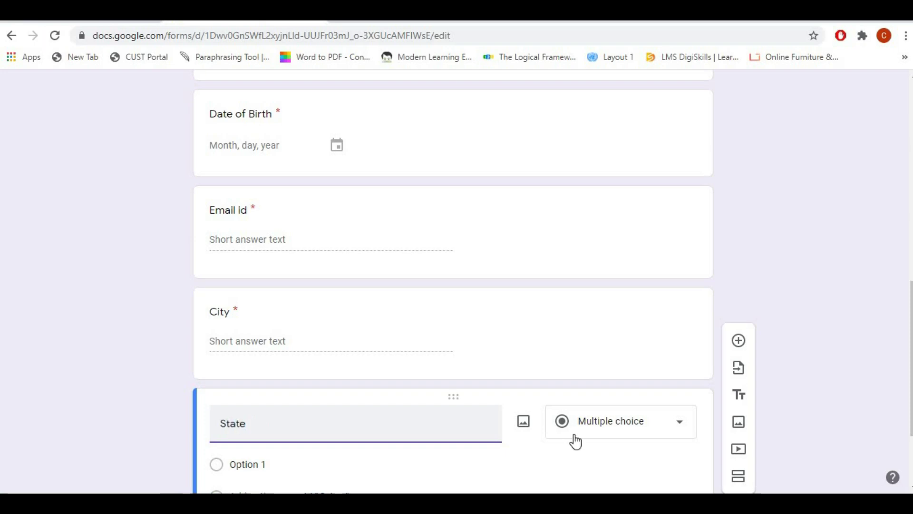
click(585, 452)
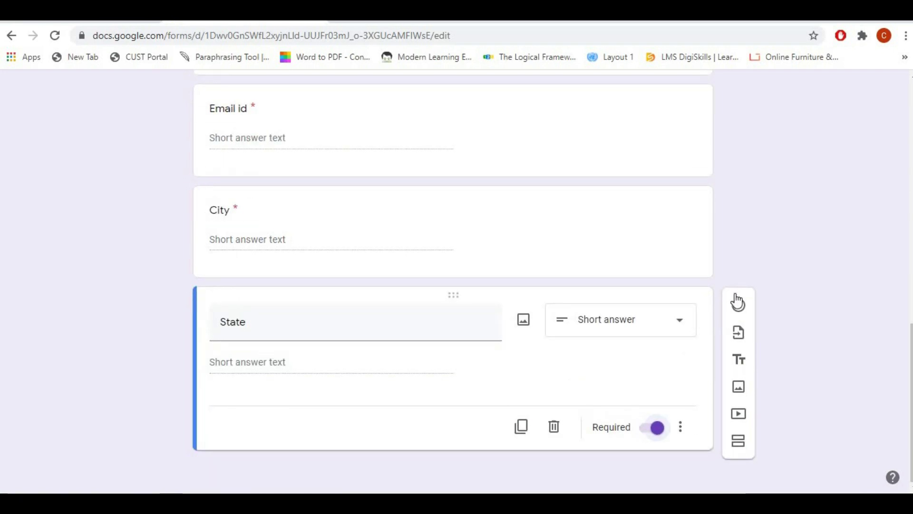
click(737, 303)
text(Mobile Number)
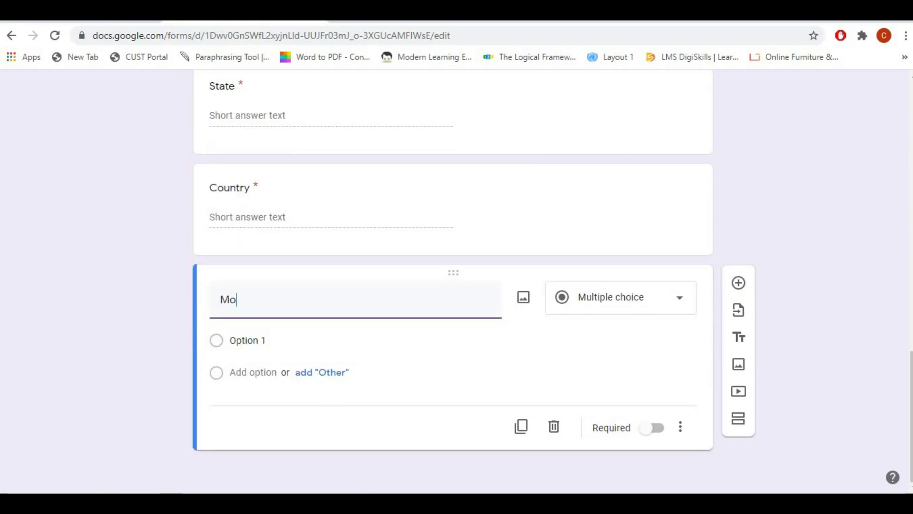
click(683, 319)
click(312, 364)
click(738, 305)
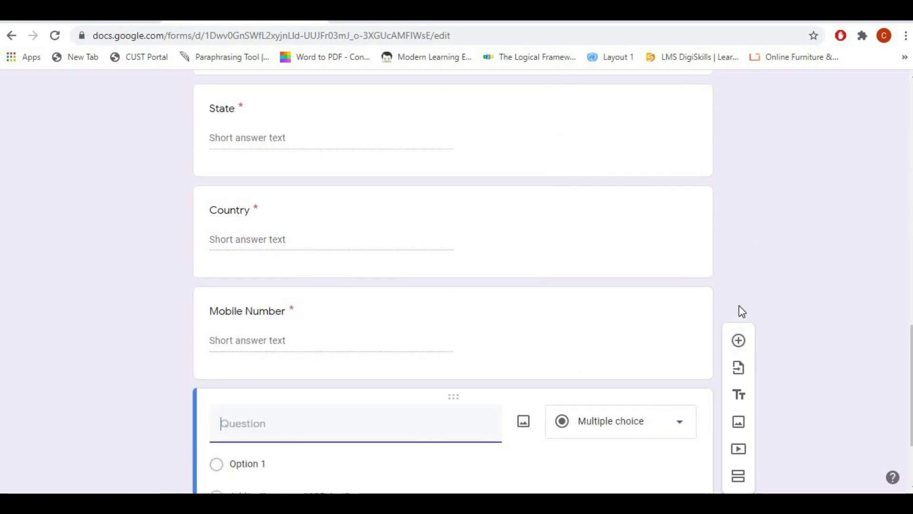
text(Address)
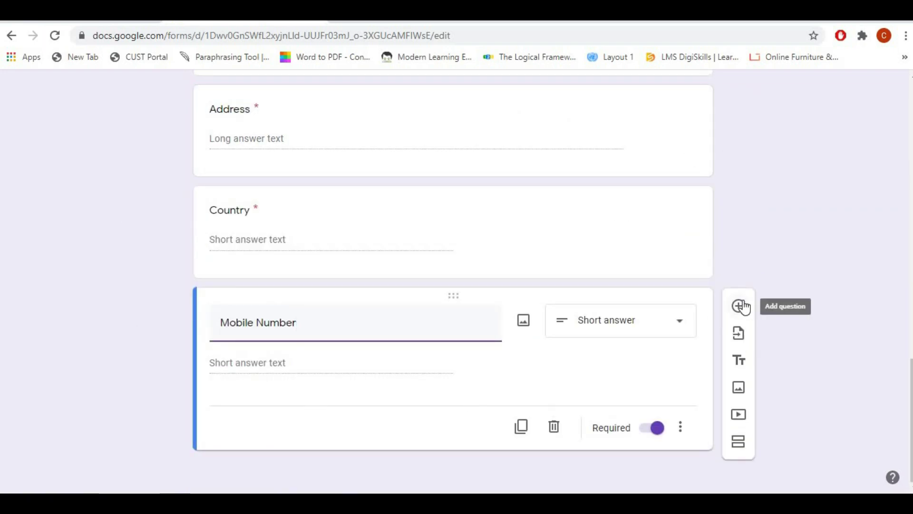
Step: Add a Qualification question with Graduate and Undergraduate options and delete the extra blank card
click(736, 306)
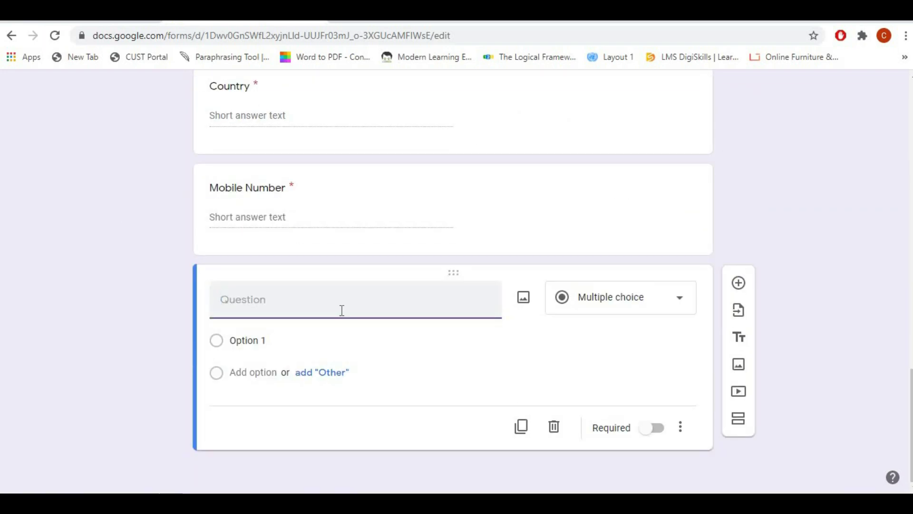
text(Qualification)
click(252, 340)
text(Gradeuate)
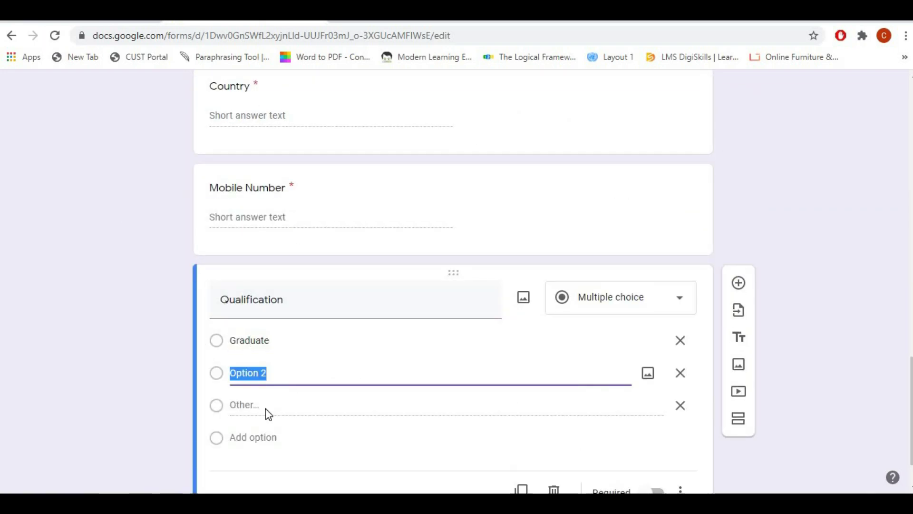
text(Undergraduate)
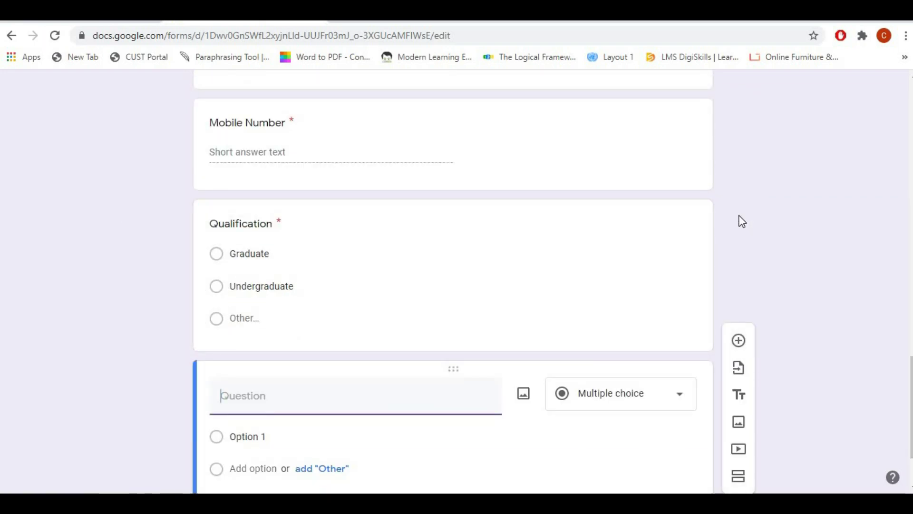
click(554, 427)
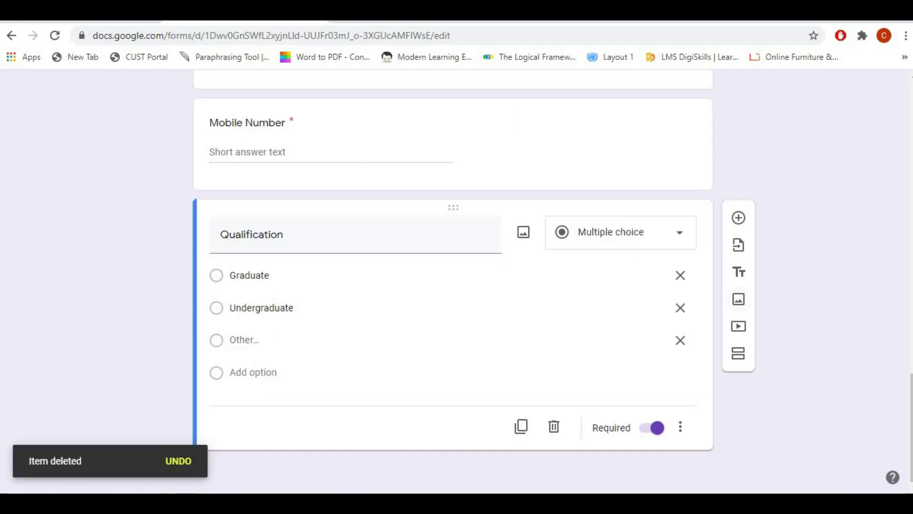
scroll(453, 280, up, 20)
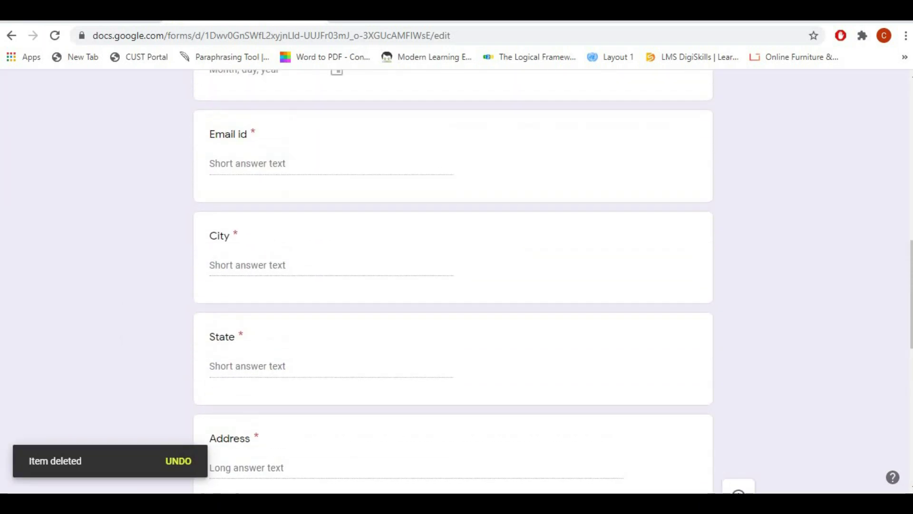
scroll(453, 281, up, 4)
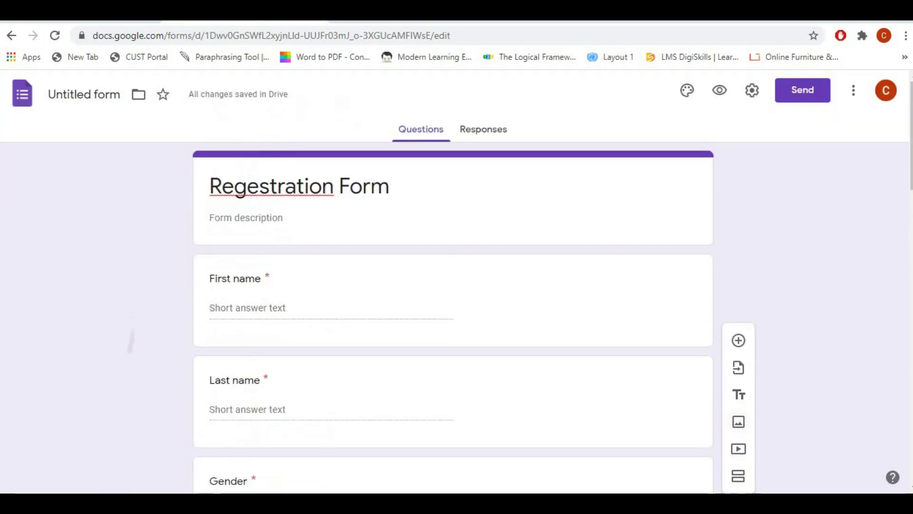
Step: Correct the form title spelling to 'Registration Form'
click(255, 190)
click(259, 190)
key(BackSpace)
text(i)
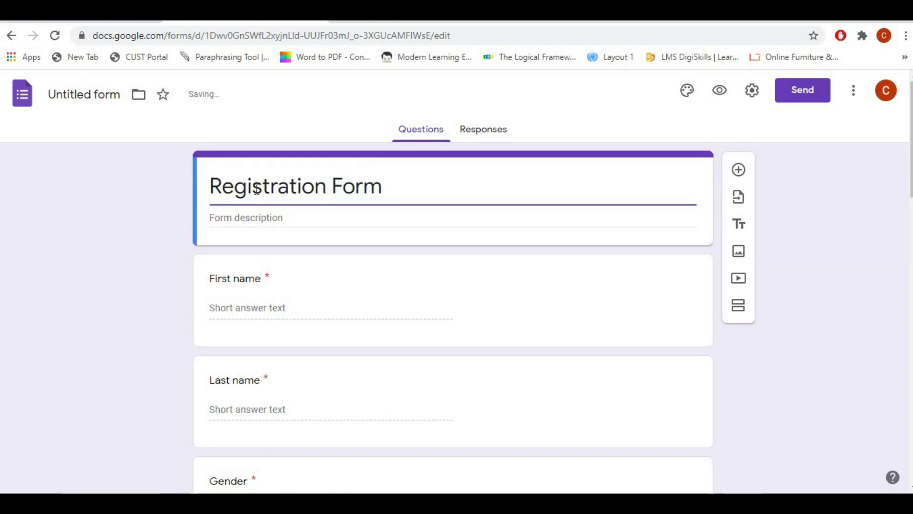
Step: Preview the form as respondents see it and scroll through all questions
click(144, 215)
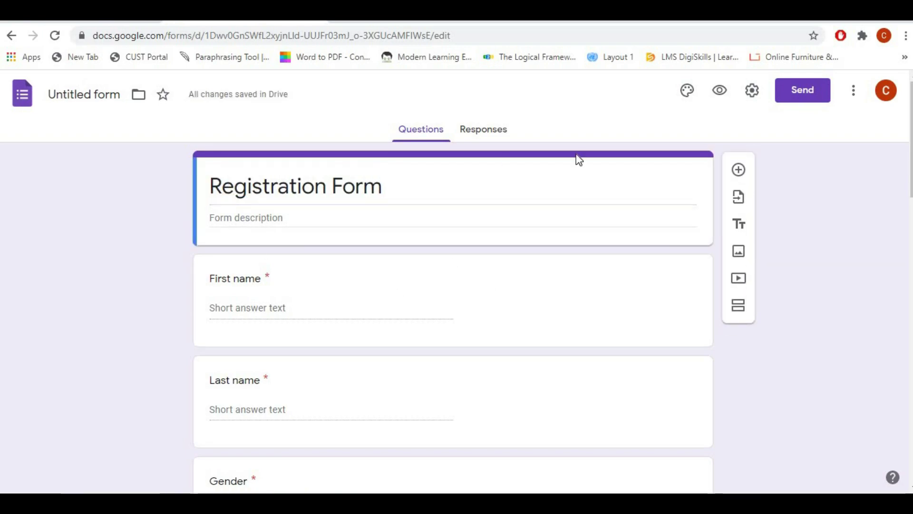
click(719, 91)
scroll(173, 305, down, 4)
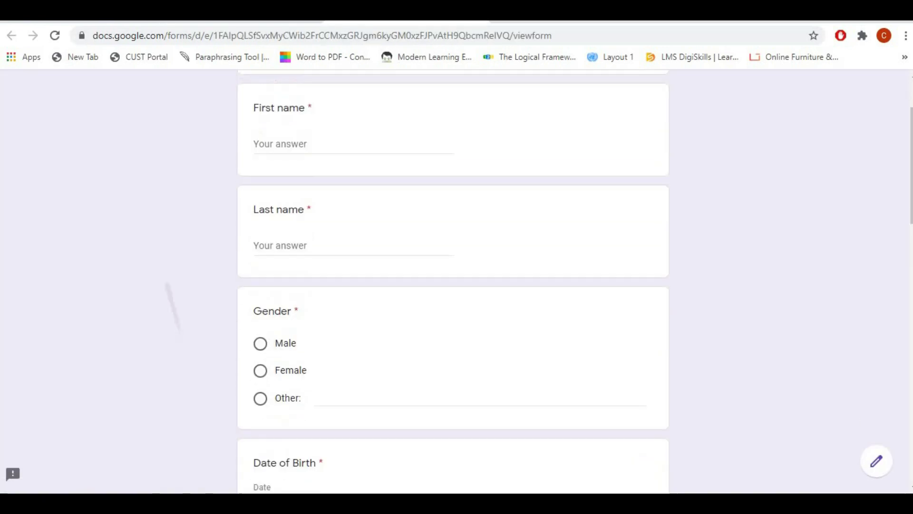
scroll(452, 285, down, 12)
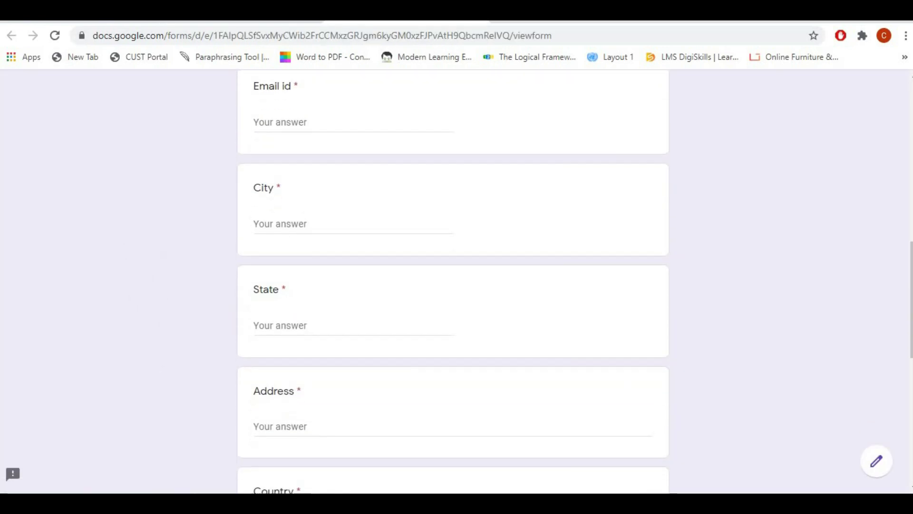
scroll(163, 261, down, 6)
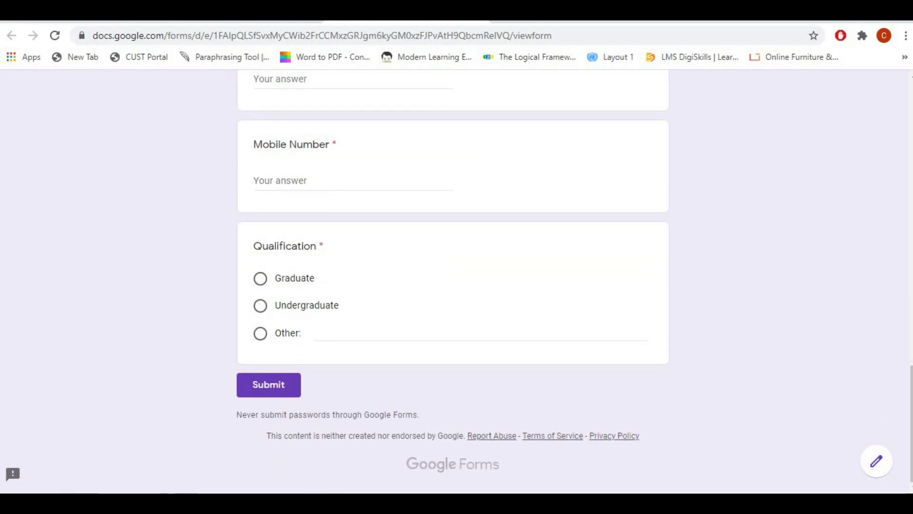
scroll(453, 285, up, 20)
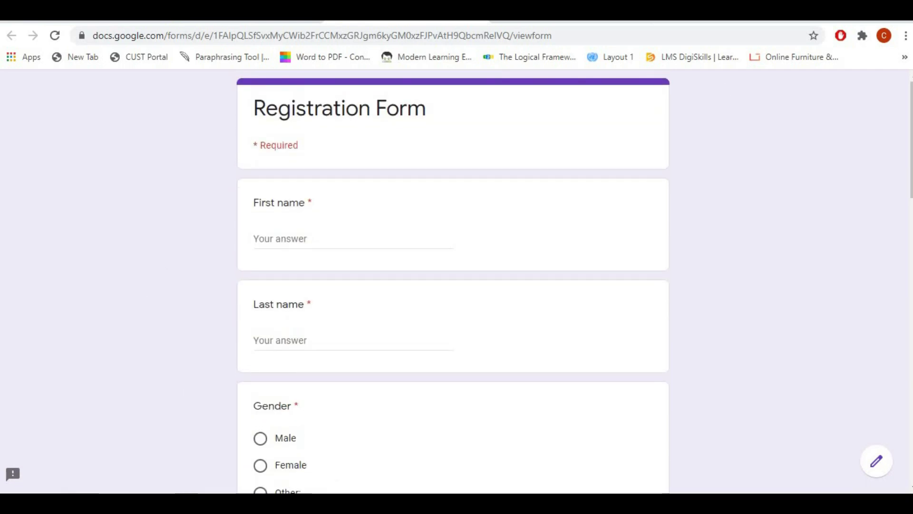
Step: Enter the respondent's first name, choose Male, and fill in date of birth and e-mail
click(294, 235)
text(Ah)
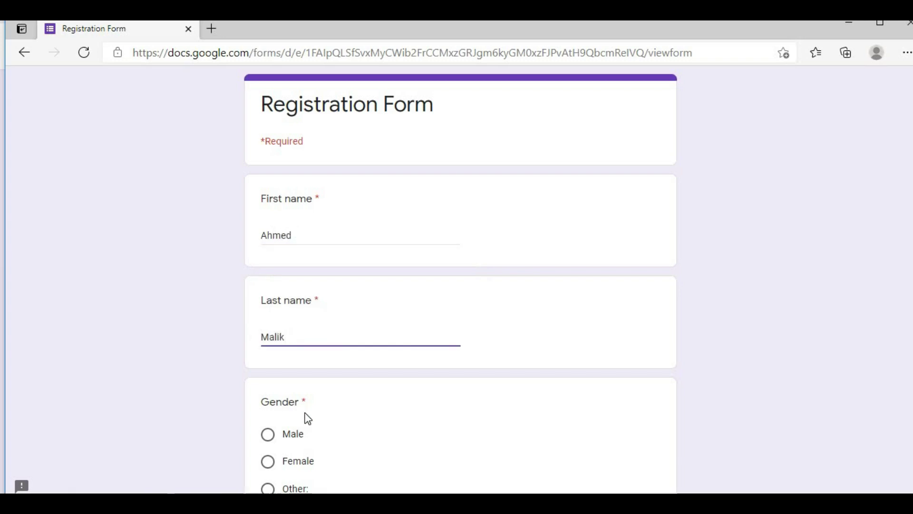
click(267, 433)
scroll(286, 380, down, 6)
click(279, 297)
text(12221997)
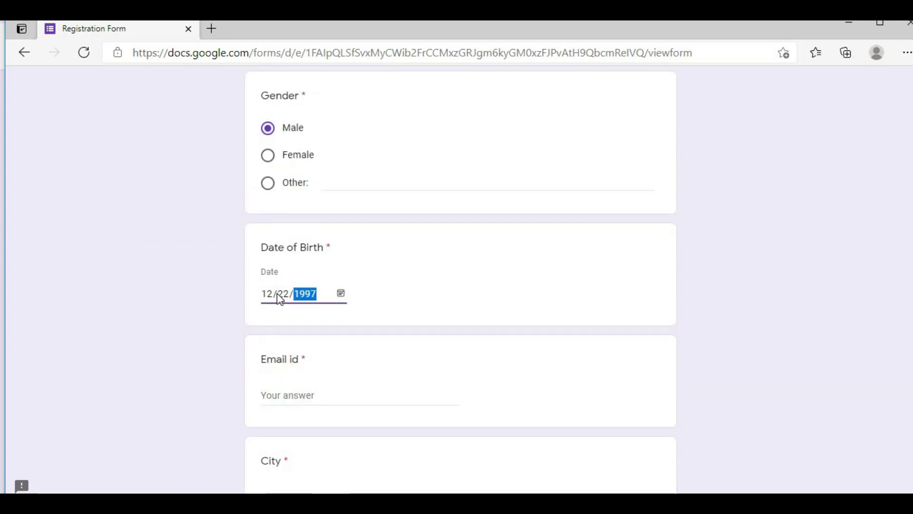
click(290, 396)
scroll(290, 392, down, 4)
Step: Fill in the respondent's city, state, address, country and mobile number
click(309, 304)
text(Islamabad)
scroll(310, 305, down, 3)
key(Tab)
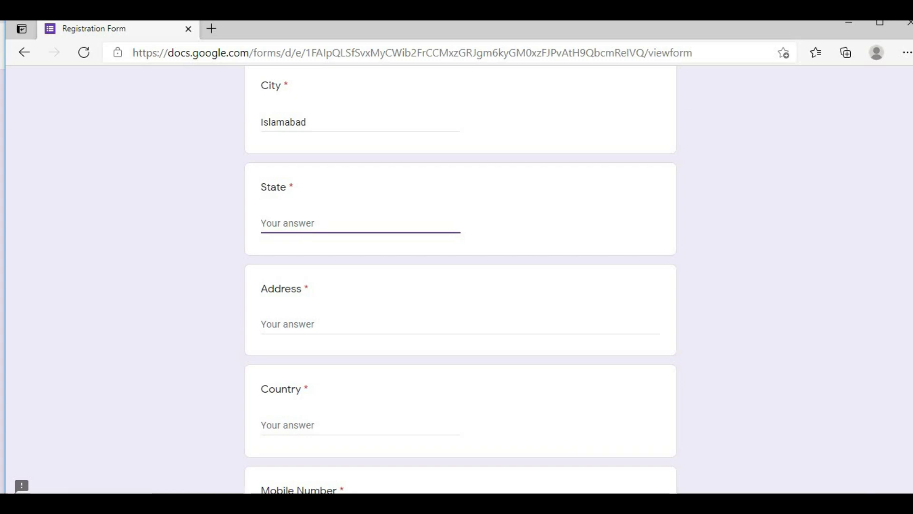
text(Punjab)
click(312, 322)
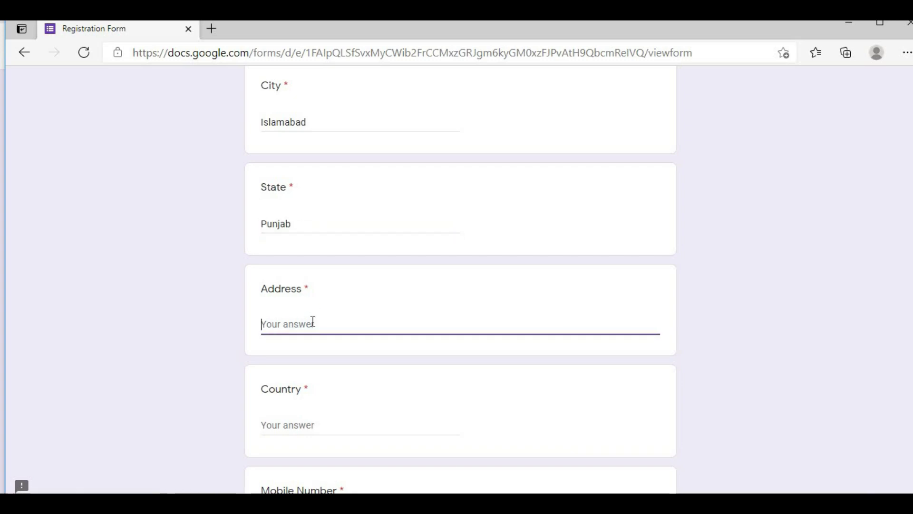
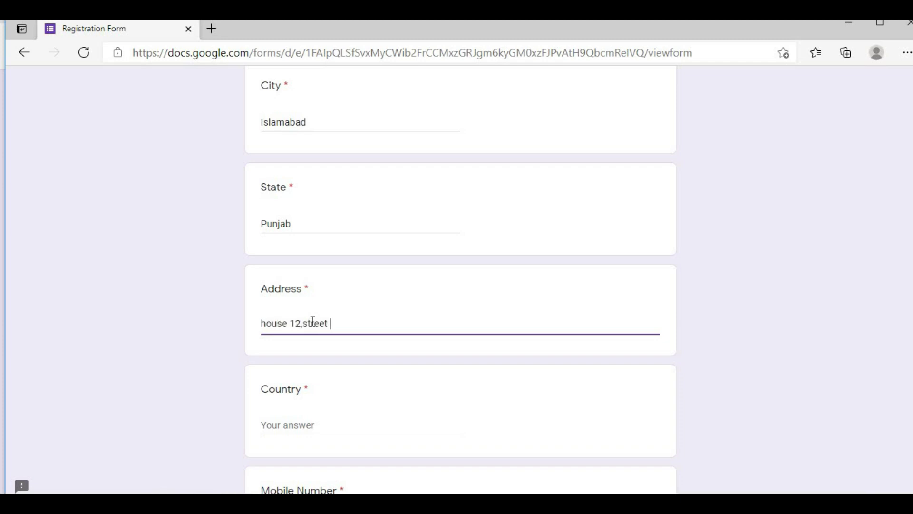
click(332, 425)
text(Pakistan)
scroll(332, 424, down, 3)
click(310, 361)
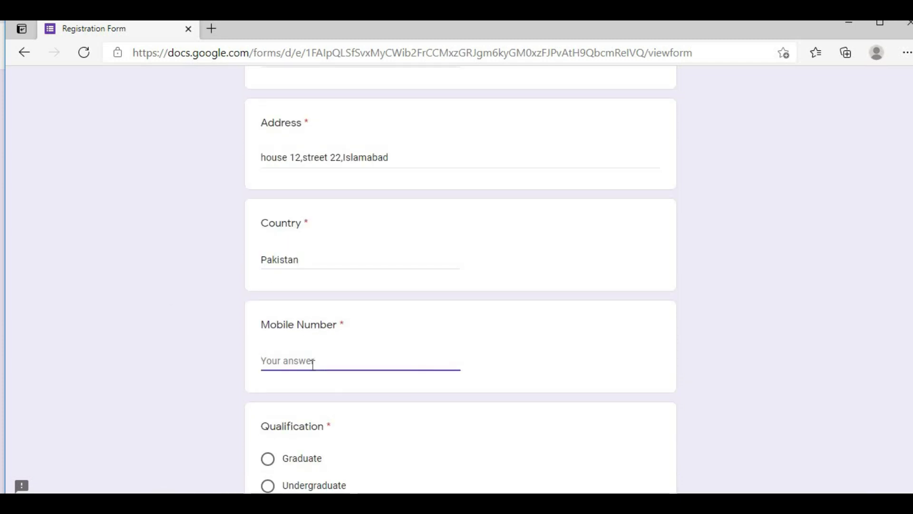
scroll(313, 364, down, 3)
Step: Submit the completed registration and review the single response in the Responses summary
click(275, 440)
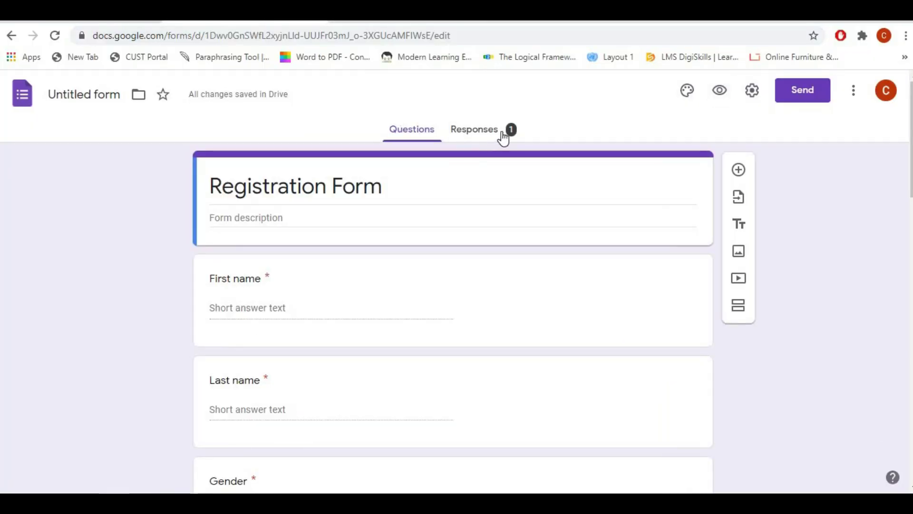
click(503, 137)
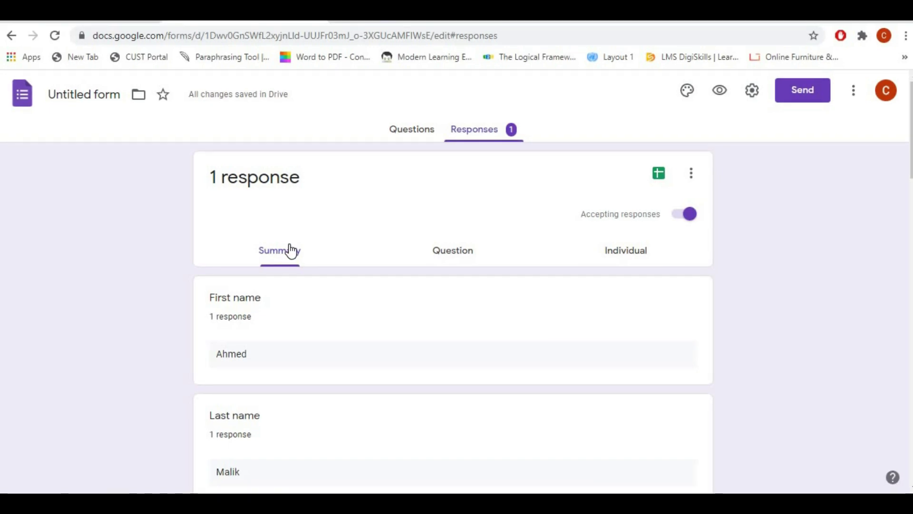
scroll(253, 304, down, 3)
scroll(254, 304, down, 7)
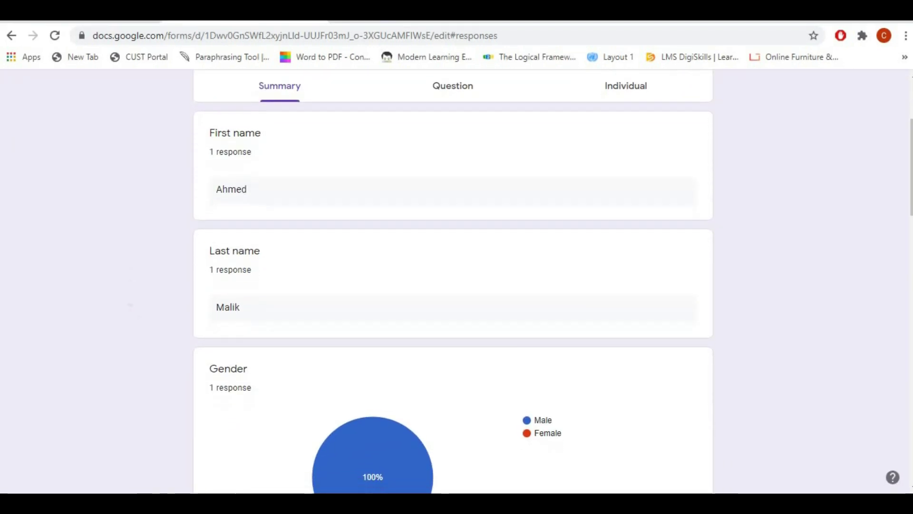
scroll(150, 270, down, 5)
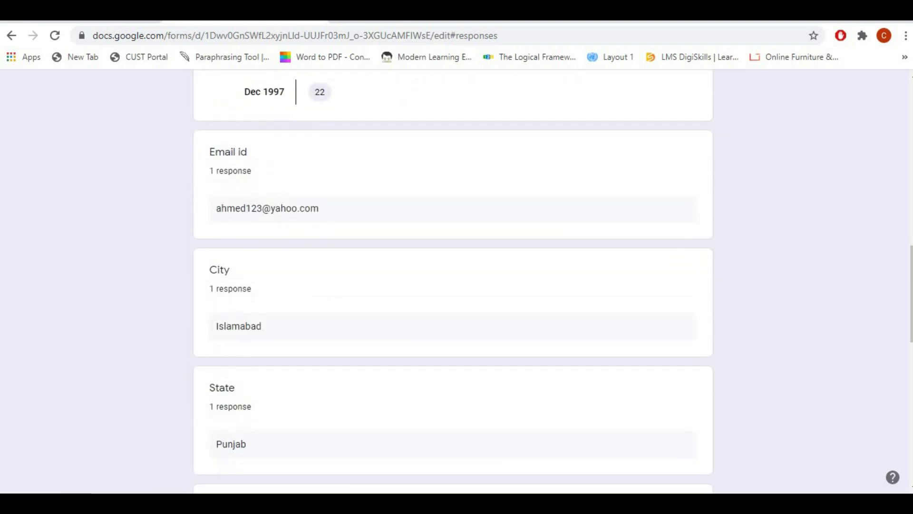
scroll(622, 255, up, 15)
Step: Review the submitted registration's answers in the Individual response view
click(621, 255)
scroll(622, 255, down, 6)
scroll(453, 281, down, 18)
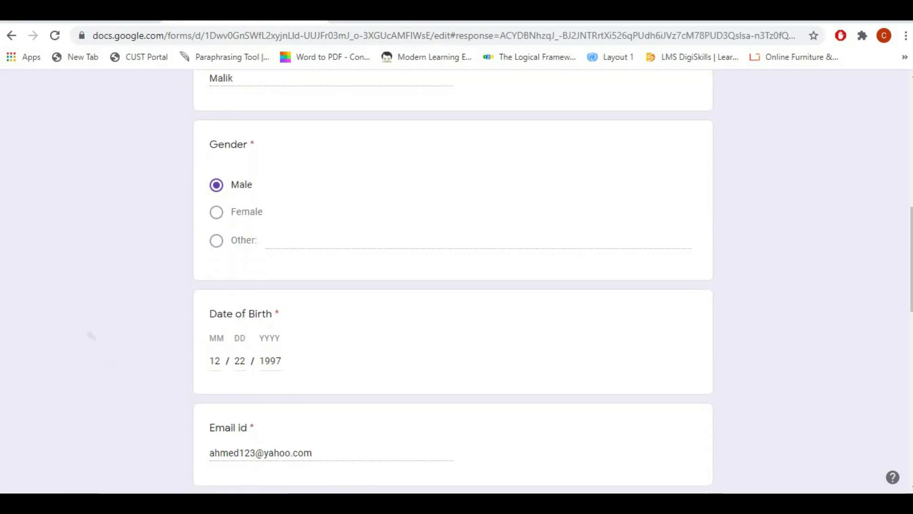
scroll(453, 280, up, 20)
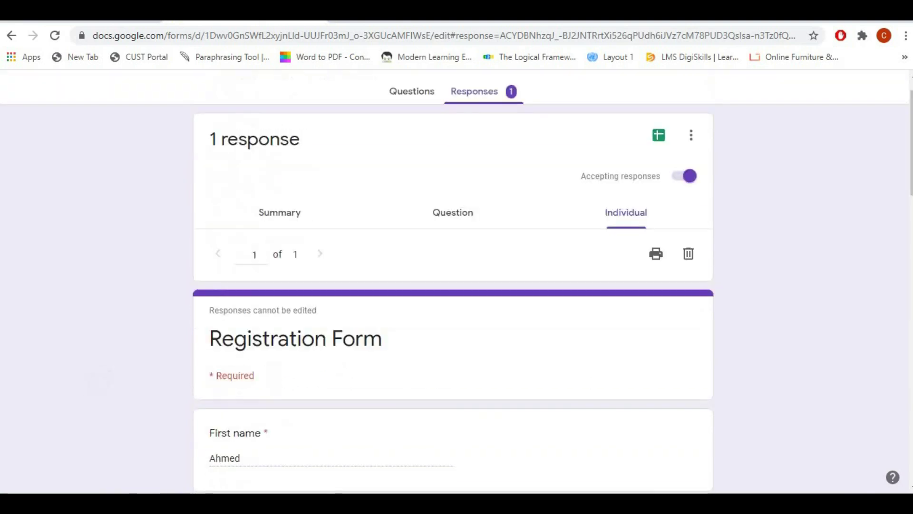
scroll(454, 281, down, 1)
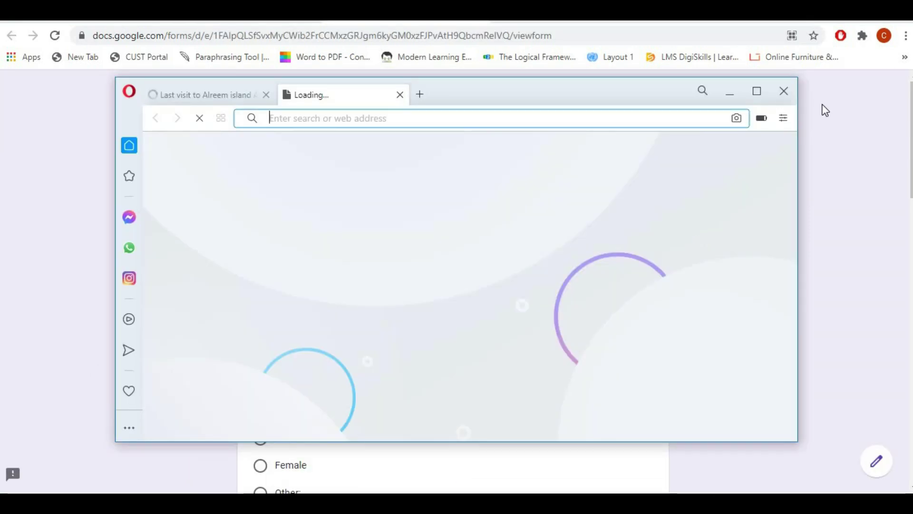
Step: Maximize the Opera window and load the Registration Form from its pasted URL
click(757, 92)
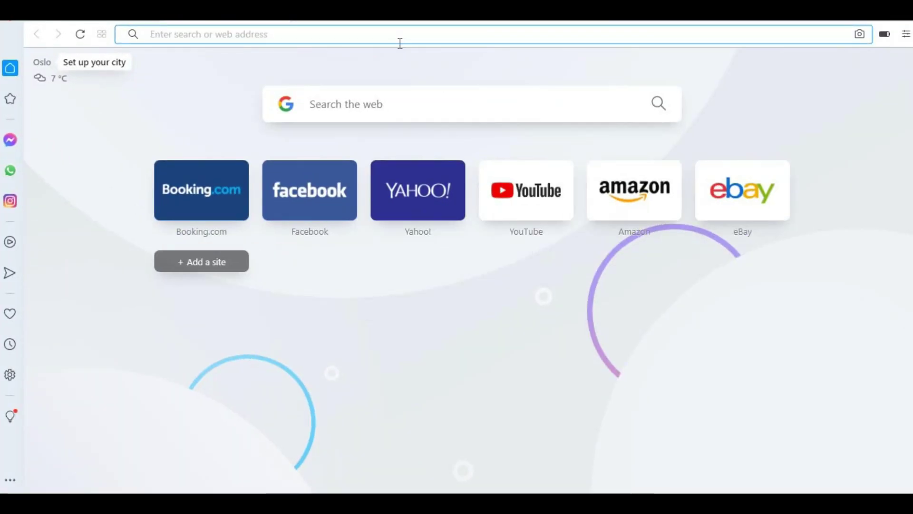
text(https://docs.google.com/forms/d/e/1FAIpQLSfSvxMyCWib2FrCCMxzGRJgm6kyGM0xzFJPvAtH9QbcmRelVQ/viewform)
key(Return)
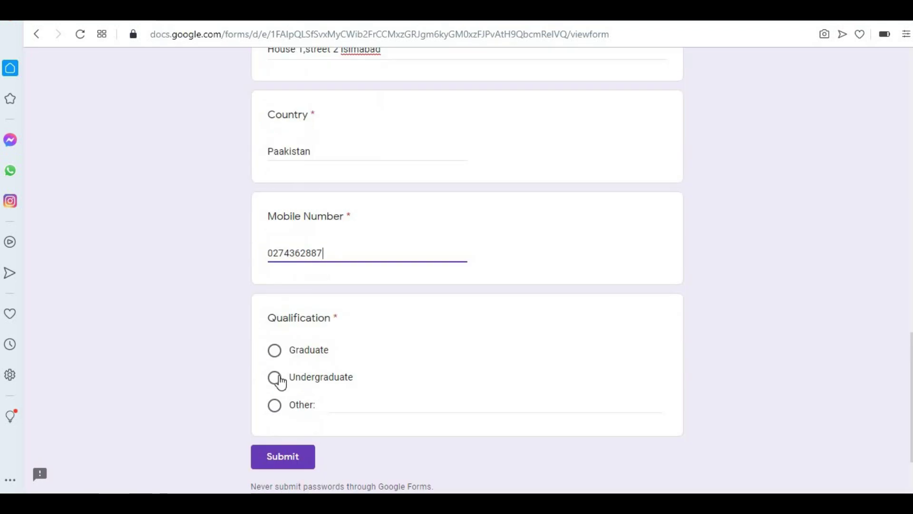
Step: Submit a second registration with Undergraduate qualification, then return to Chrome
click(280, 378)
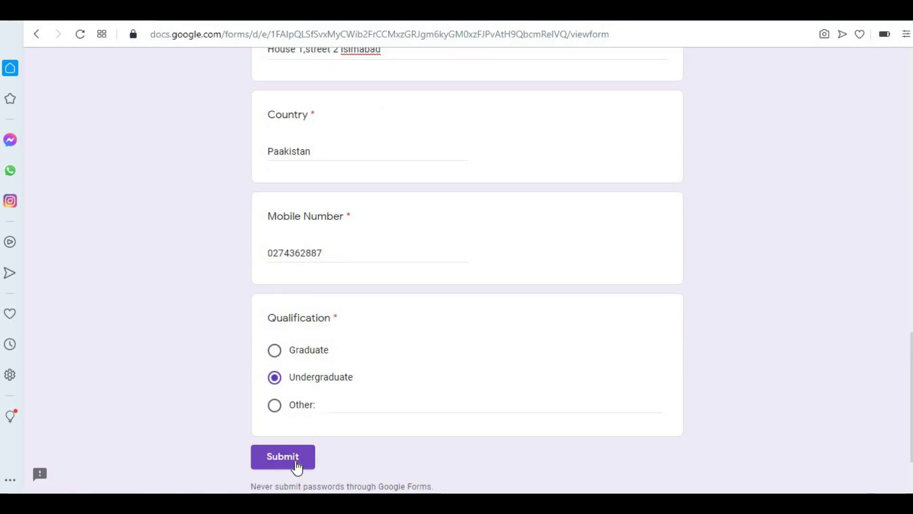
click(297, 464)
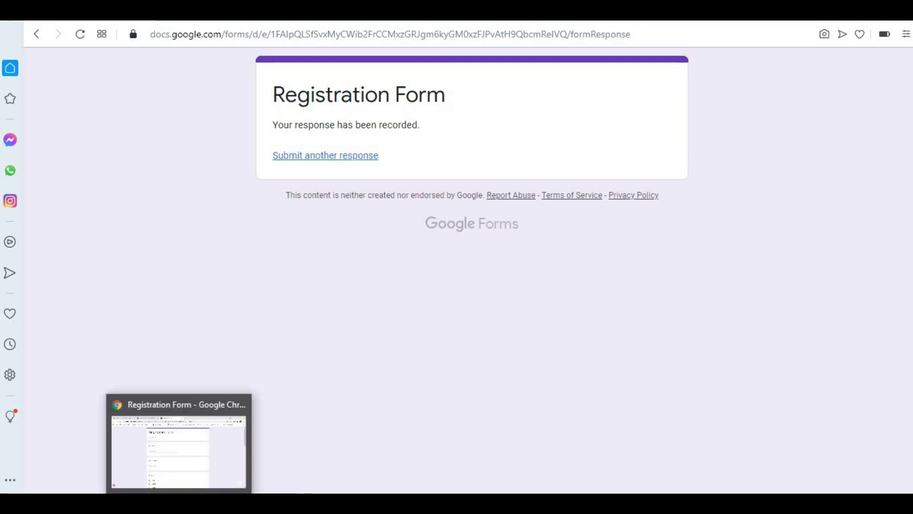
click(178, 447)
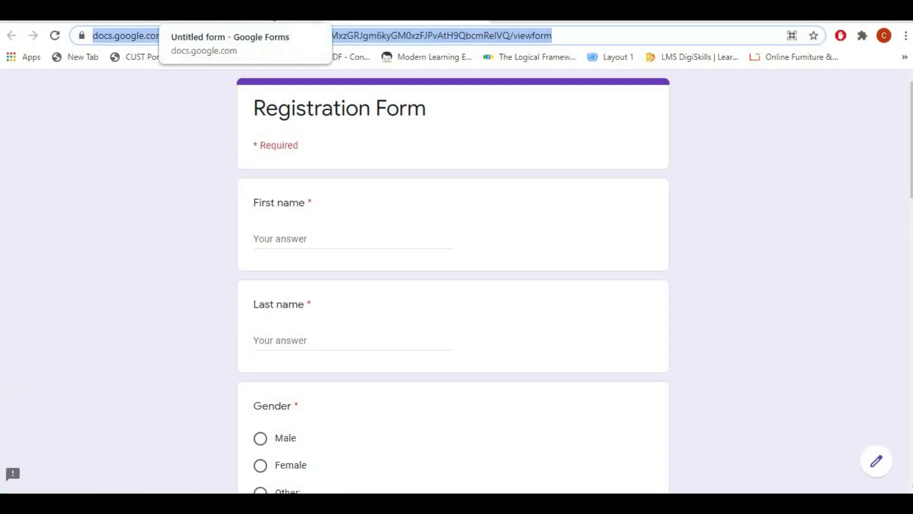
Step: In the form editor's Individual responses, advance to the second submission, 2 of 2
click(209, 12)
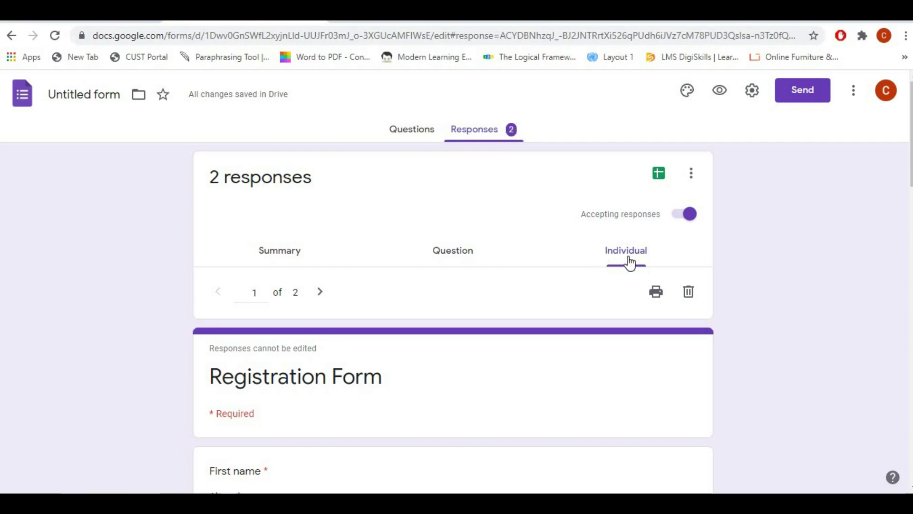
scroll(363, 400, down, 3)
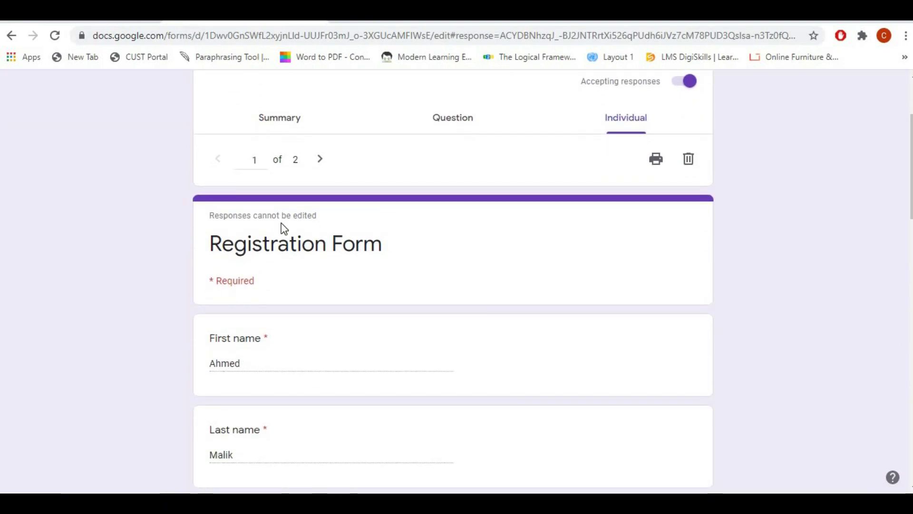
click(325, 161)
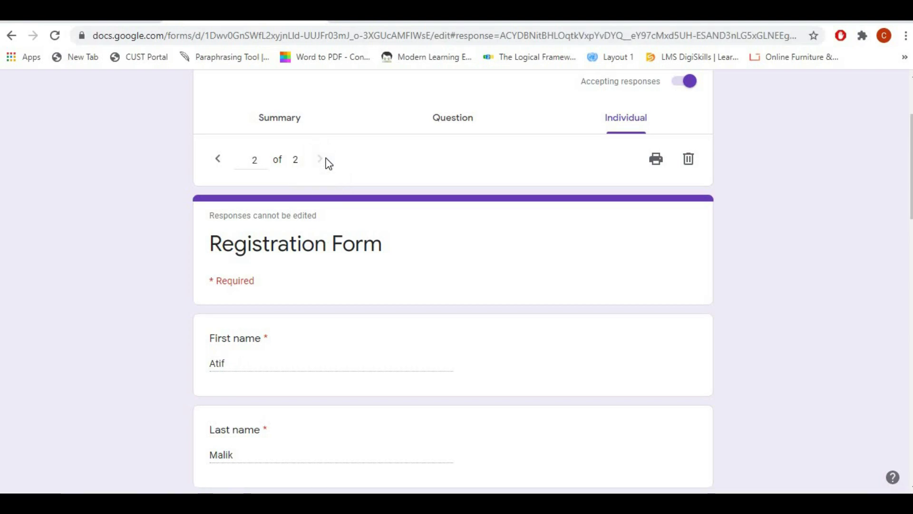